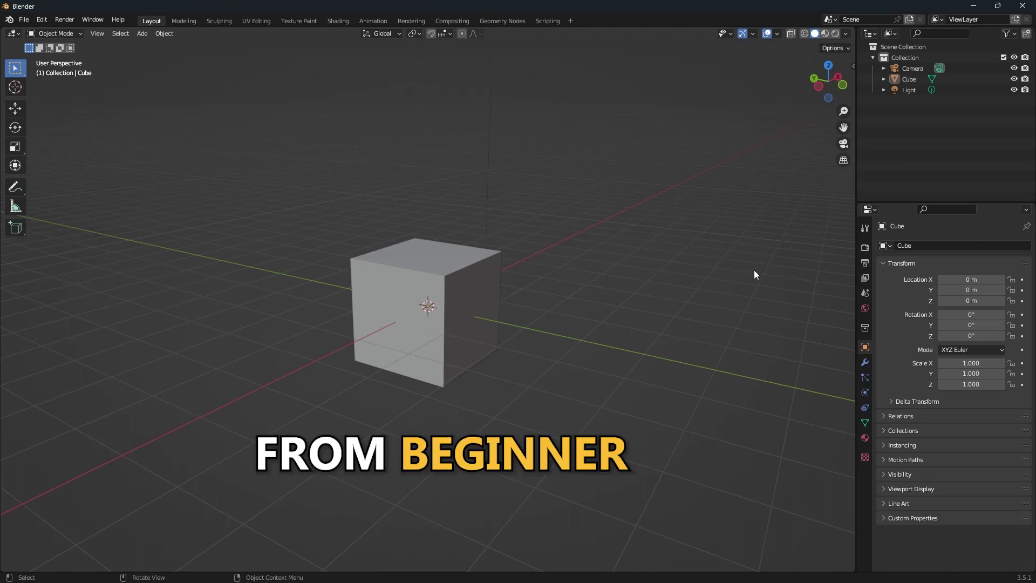
- Delete the original cube from the scene
click(470, 318)
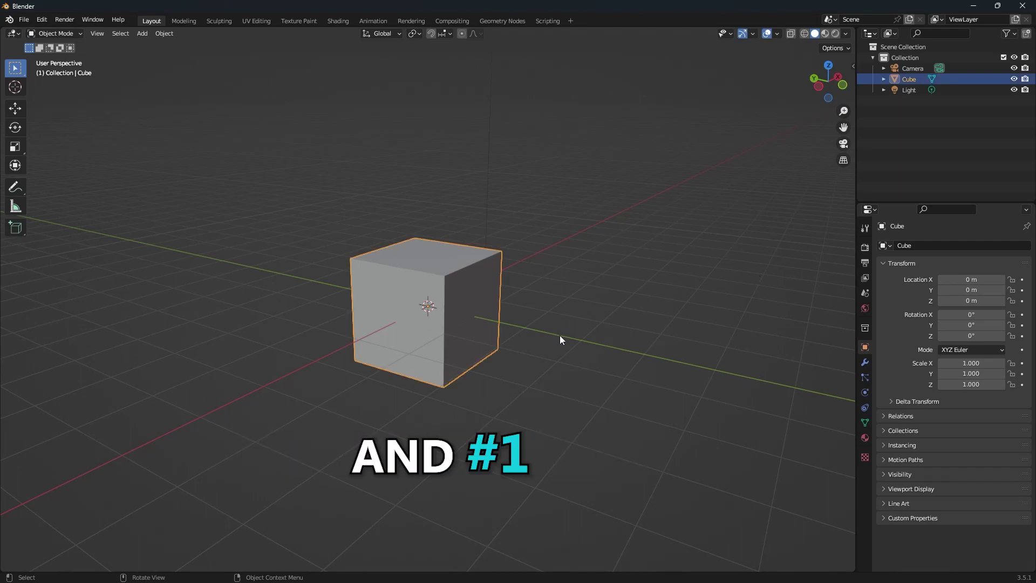
key(x)
click(524, 325)
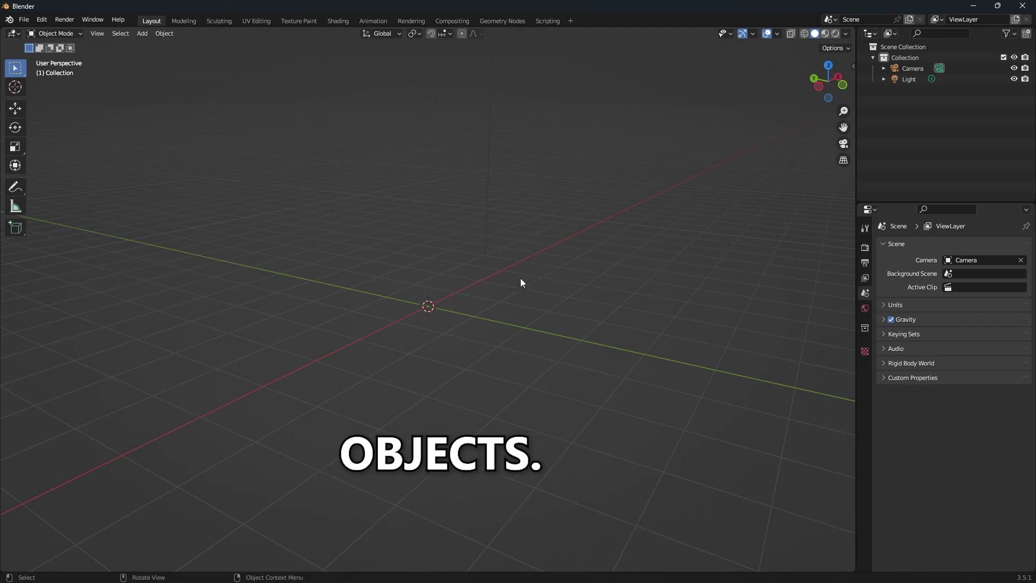
- Add a new mesh cube at the origin and deselect it
key(shift+a)
mouse_move(517, 312)
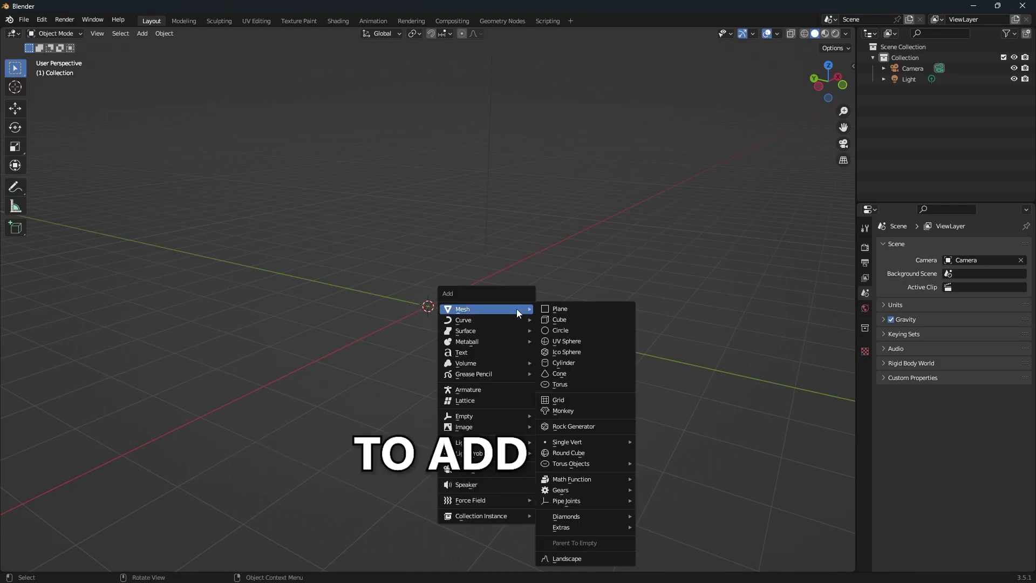
click(556, 320)
click(598, 322)
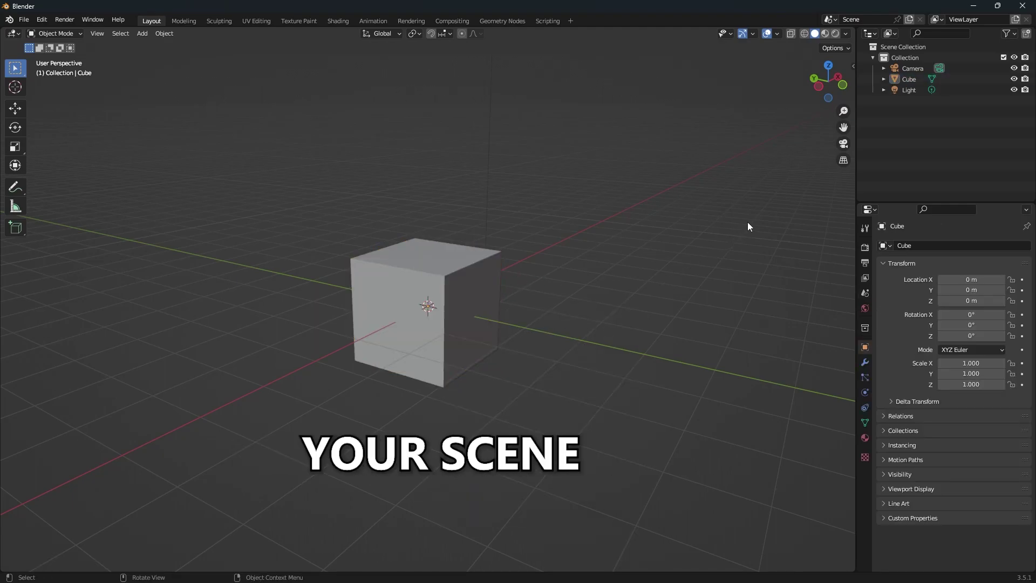
- Reframe the view around the cube, then select and duplicate it as Cube.001
middle_drag(748, 226, 365, 232)
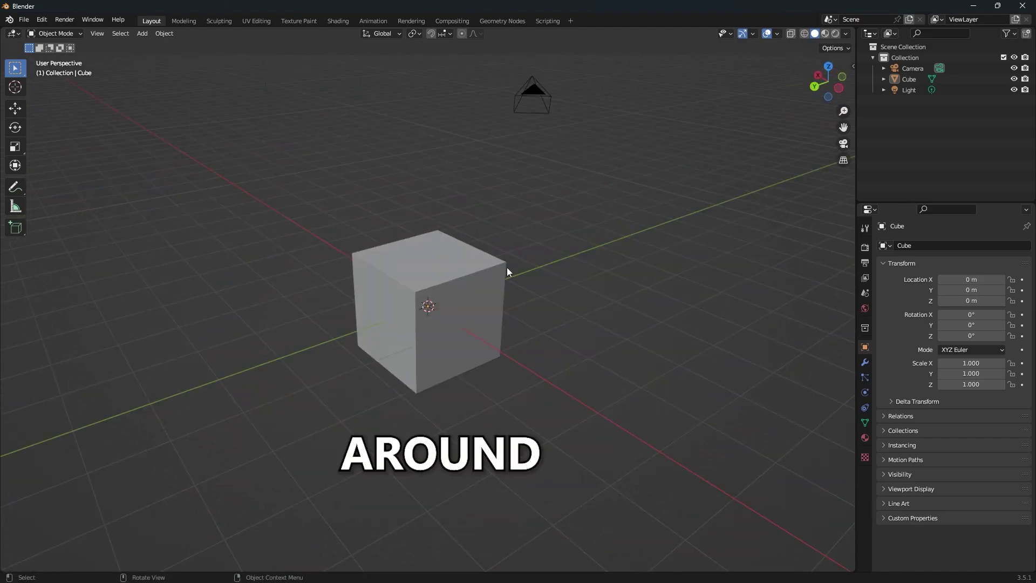
shift+middle_drag(497, 284, 633, 276)
click(443, 351)
key(shift+d)
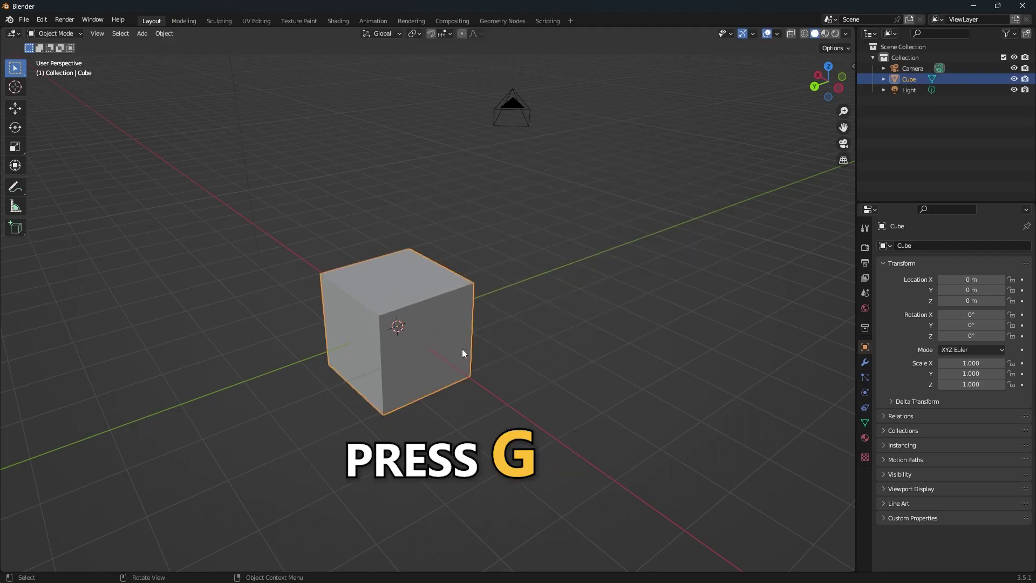
- Vertex-slide and rotate the cube, cancelling so it keeps 0° rotation and 1.000 scale
key(g)
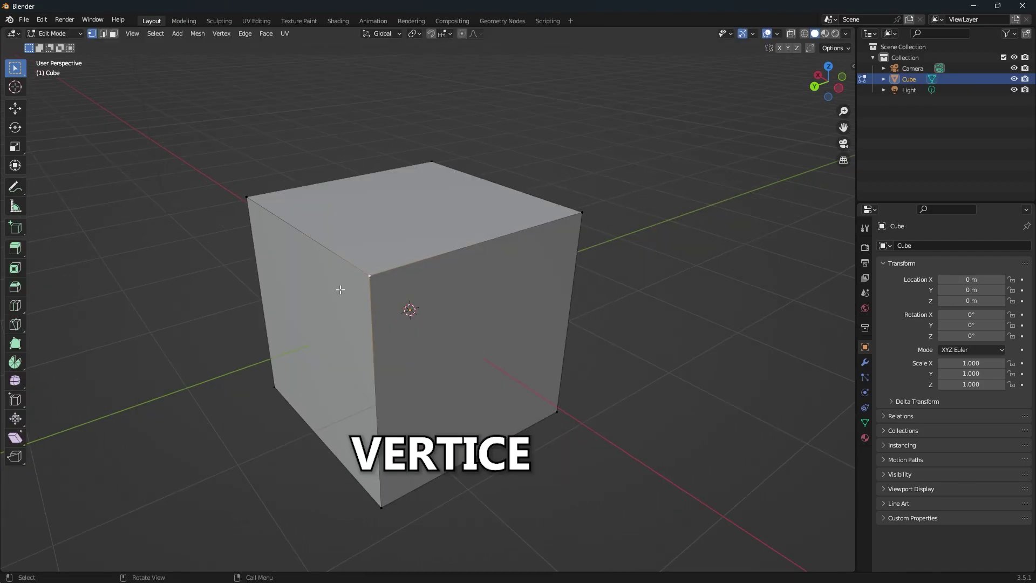
key(g)
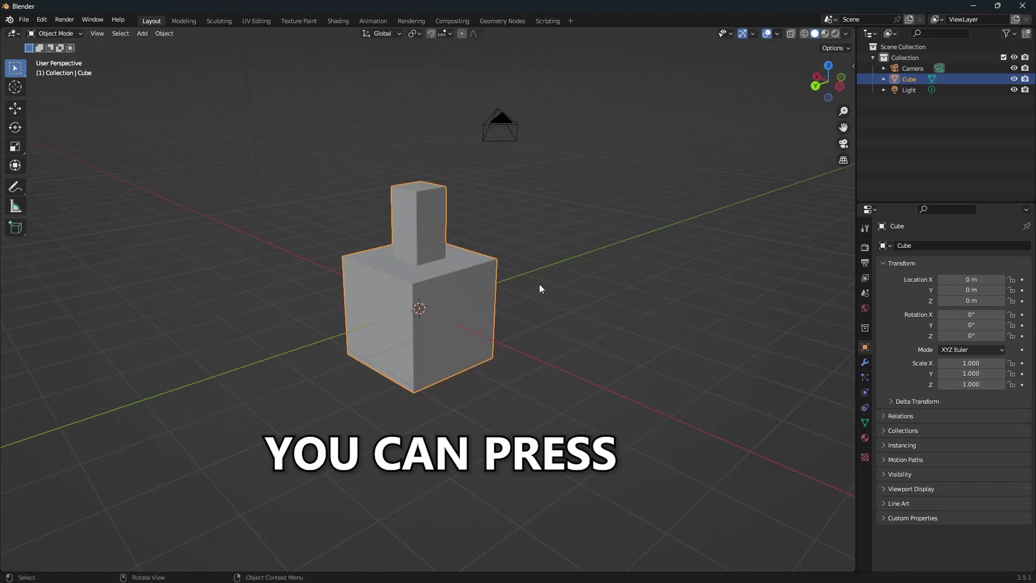
key(r)
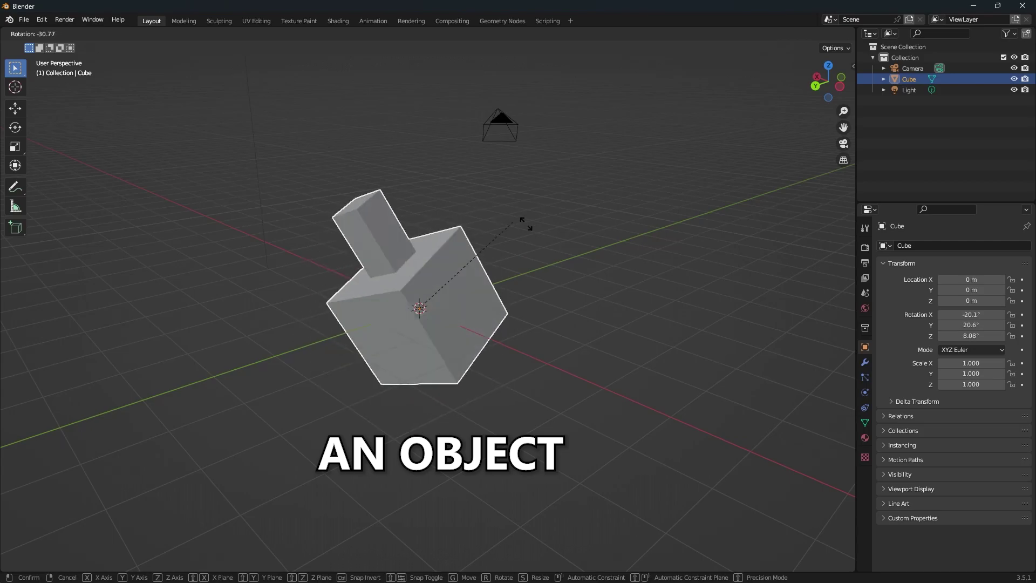
key(r)
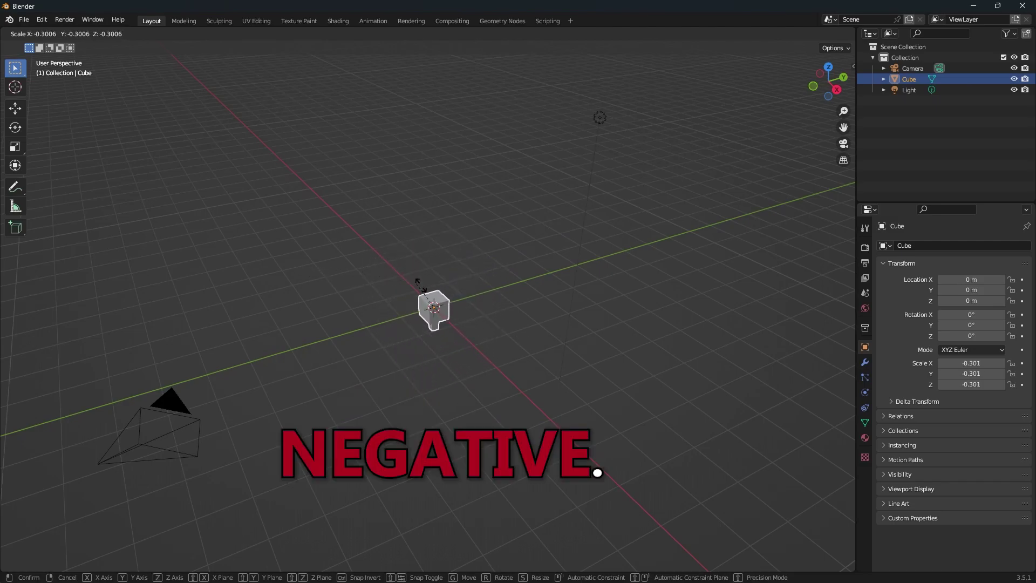
right_click(445, 323)
key(r)
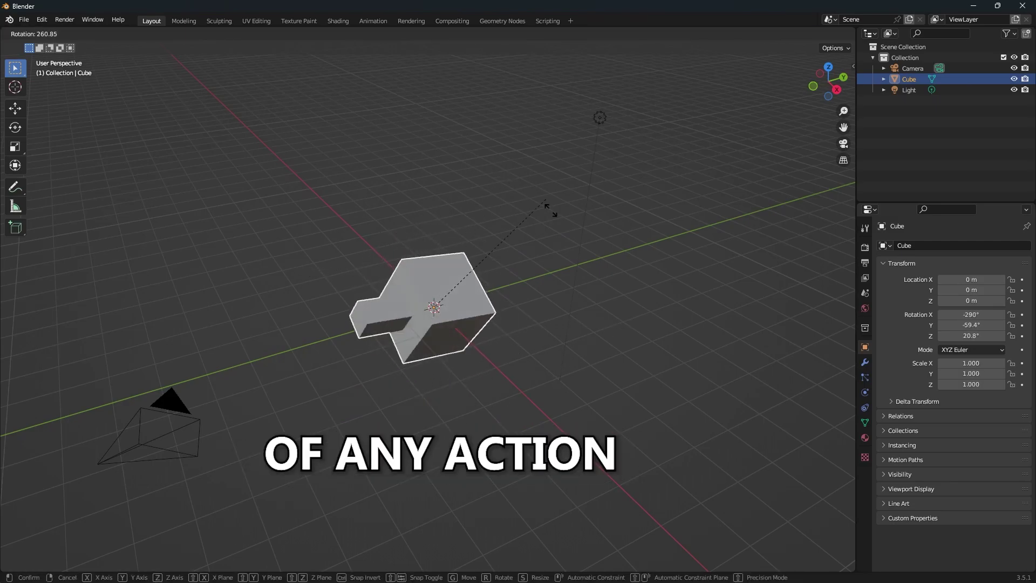
right_click(519, 341)
- Try box select and circle select on the scene, then select only the cube
key(g)
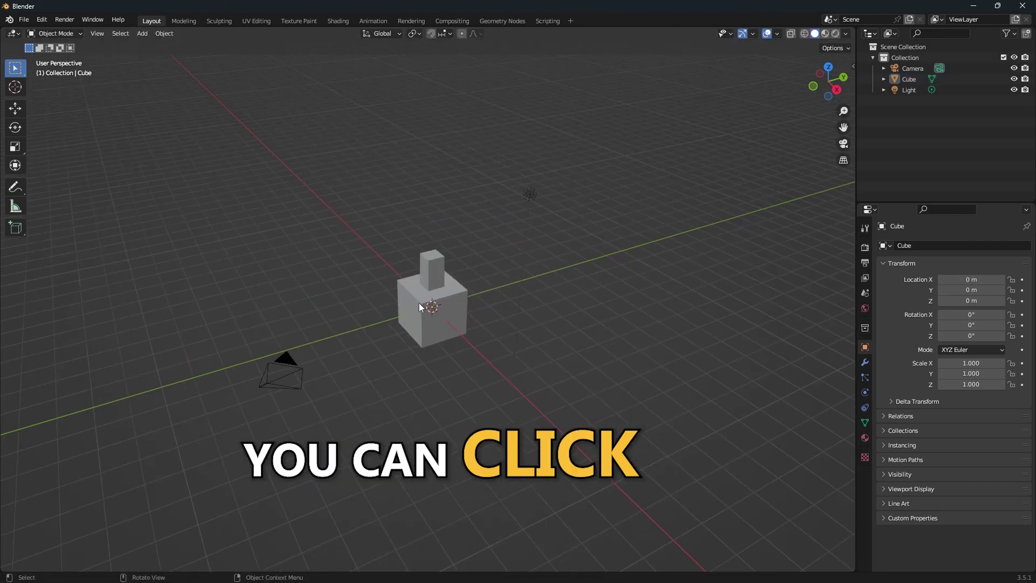
drag(165, 116, 656, 452)
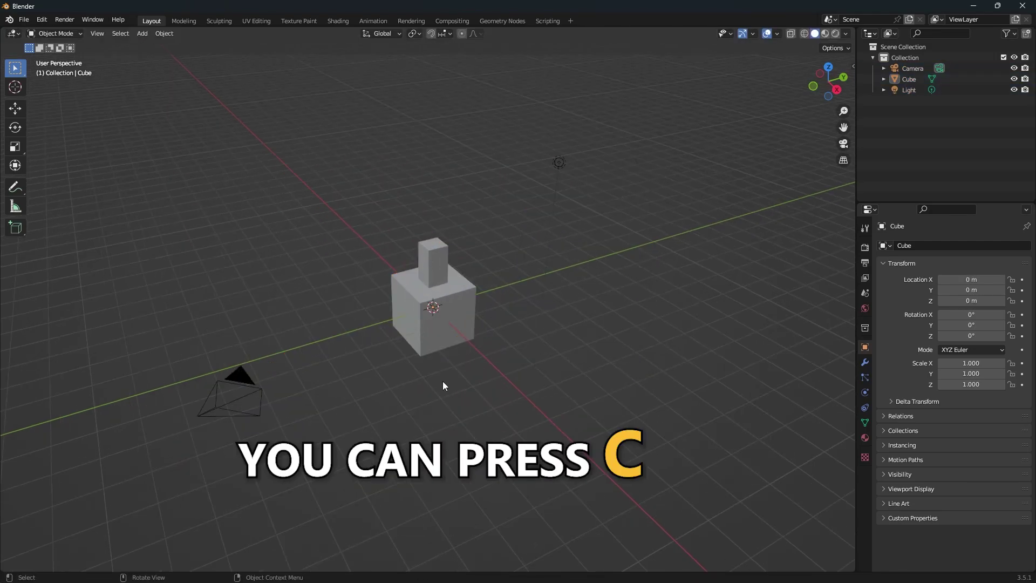
key(c)
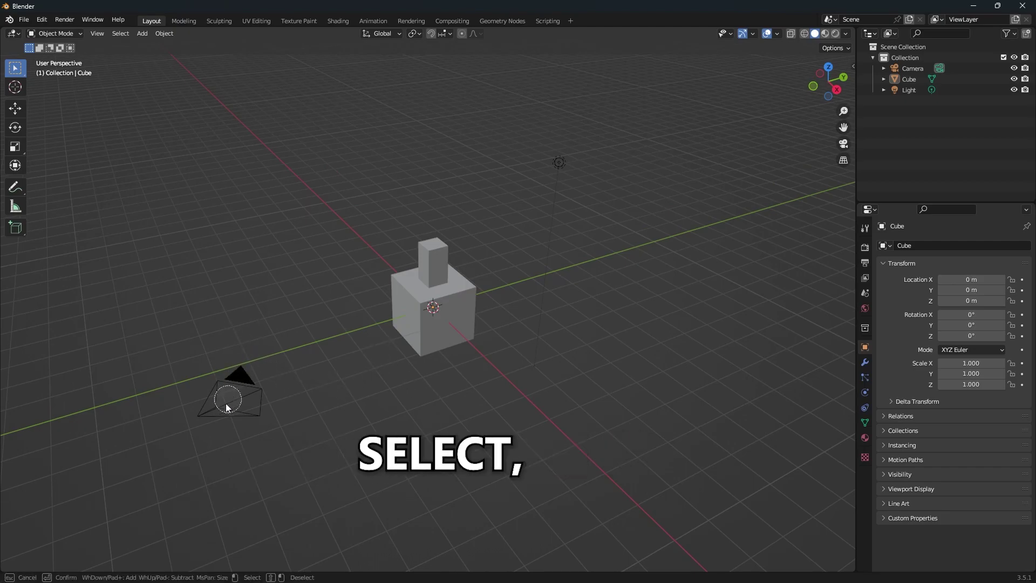
mouse_move(390, 295)
mouse_down()
mouse_move(426, 271)
mouse_move(432, 339)
mouse_up()
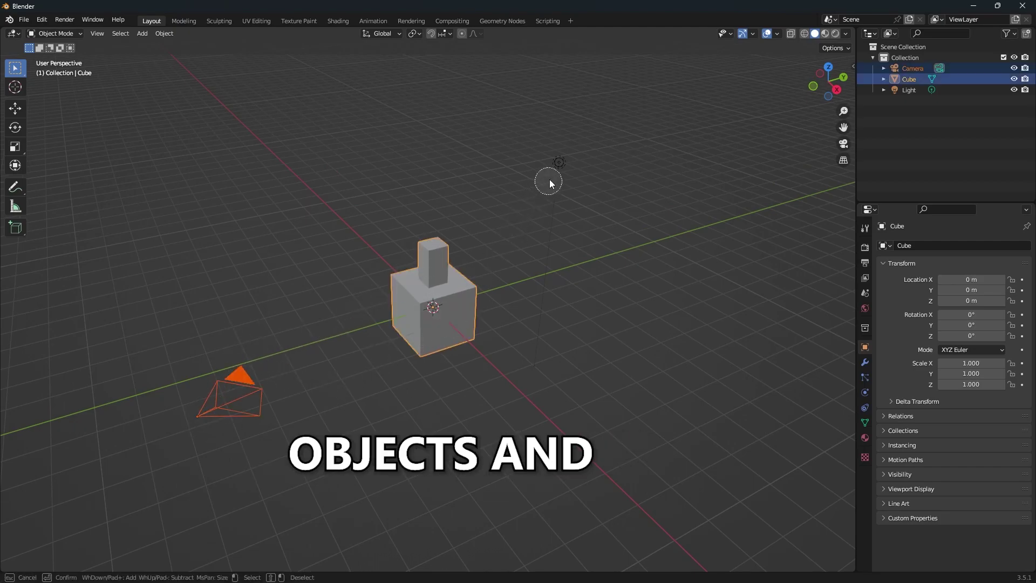
key(Escape)
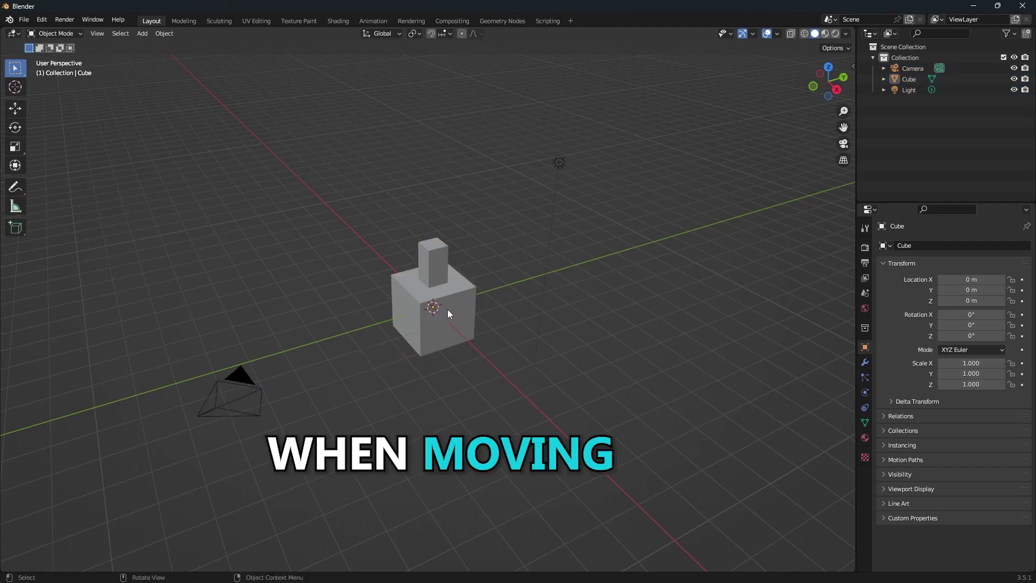
click(448, 310)
- Move the cube constrained to X, Y, Z, then excluding X and Y
key(g)
key(x)
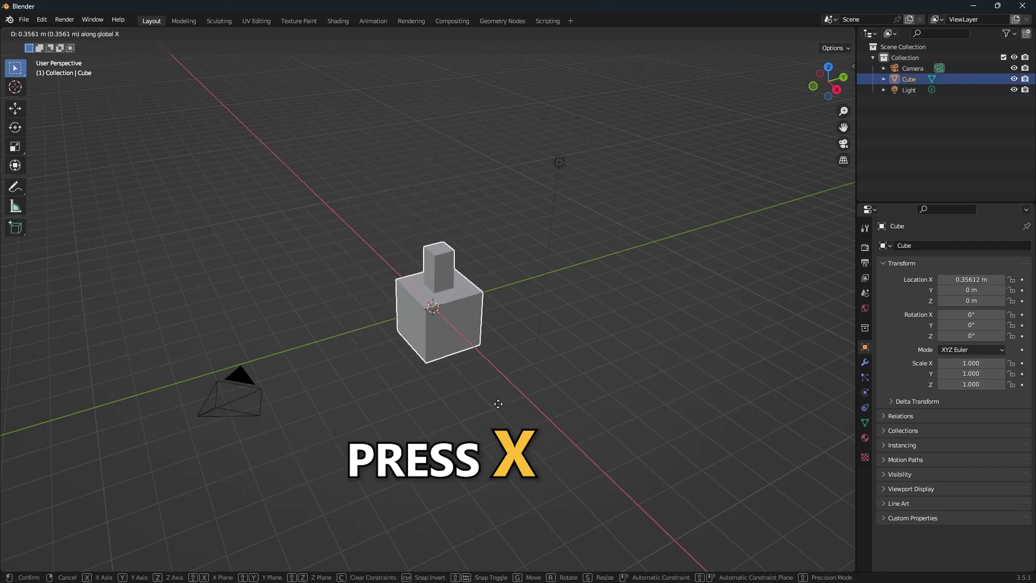
key(y)
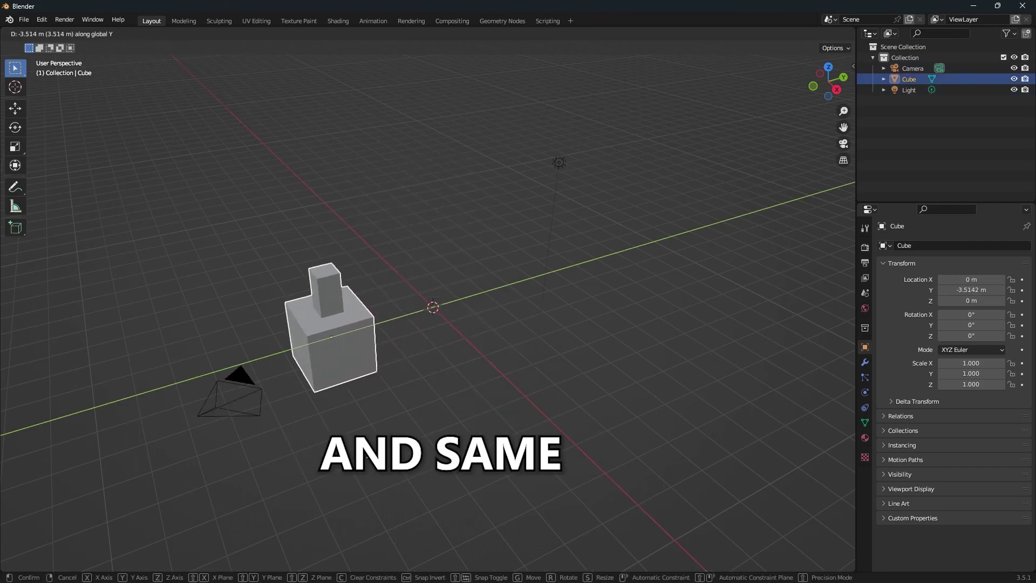
key(z)
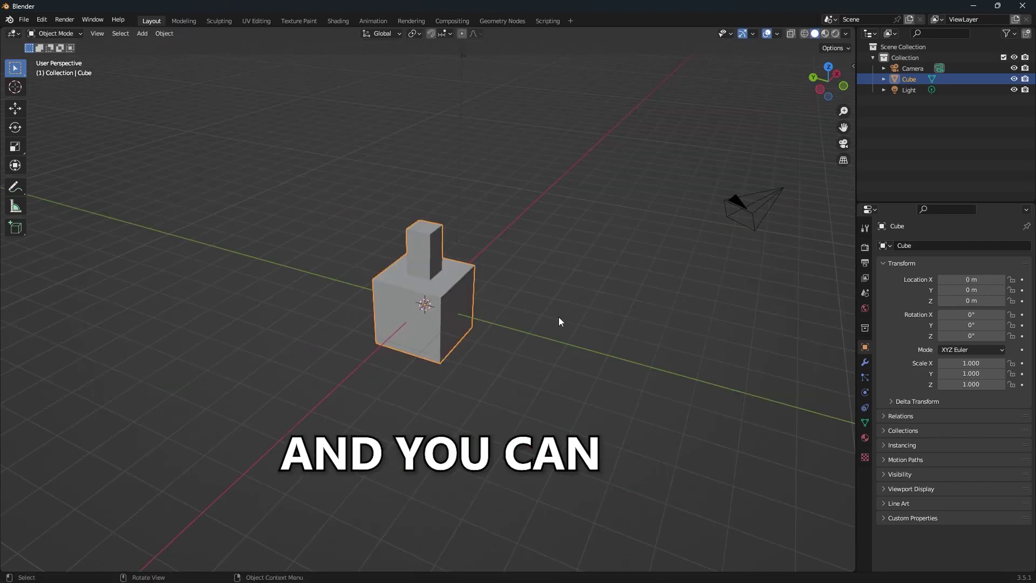
key(shift+x)
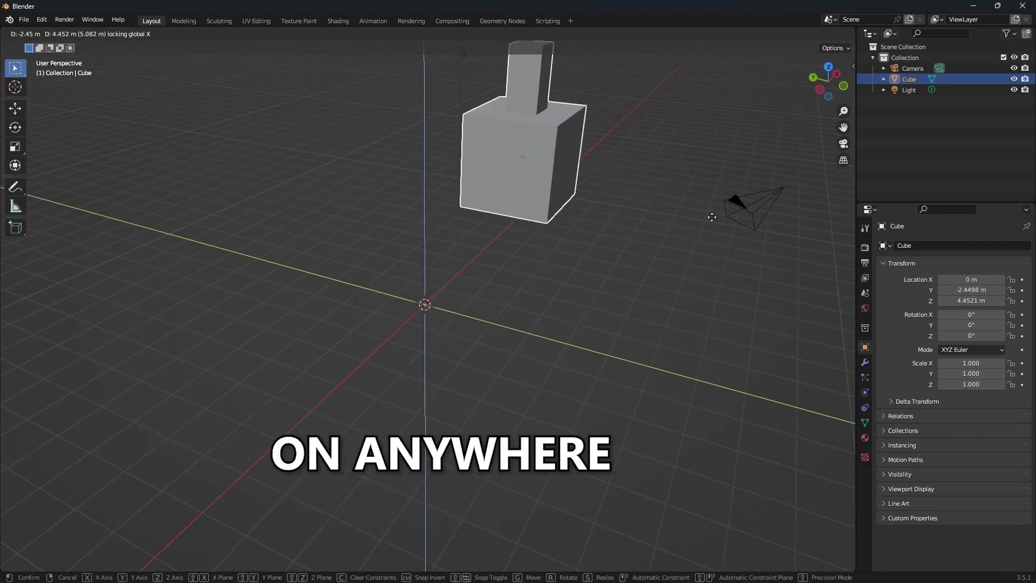
key(shift+y)
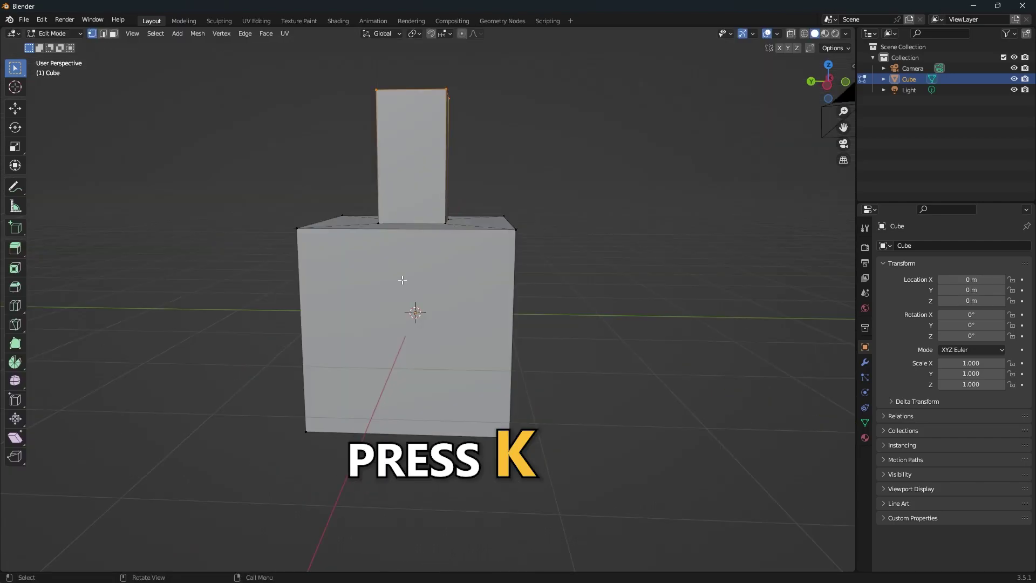
- Begin a knife cut at the cube's top front edge, toggle the toolbar, and orbit
key(k)
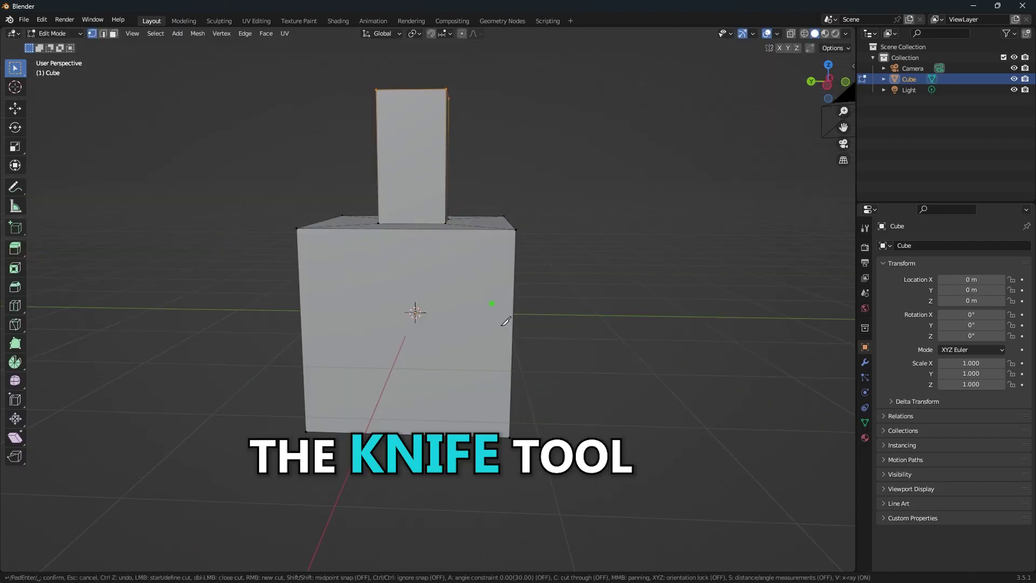
click(423, 227)
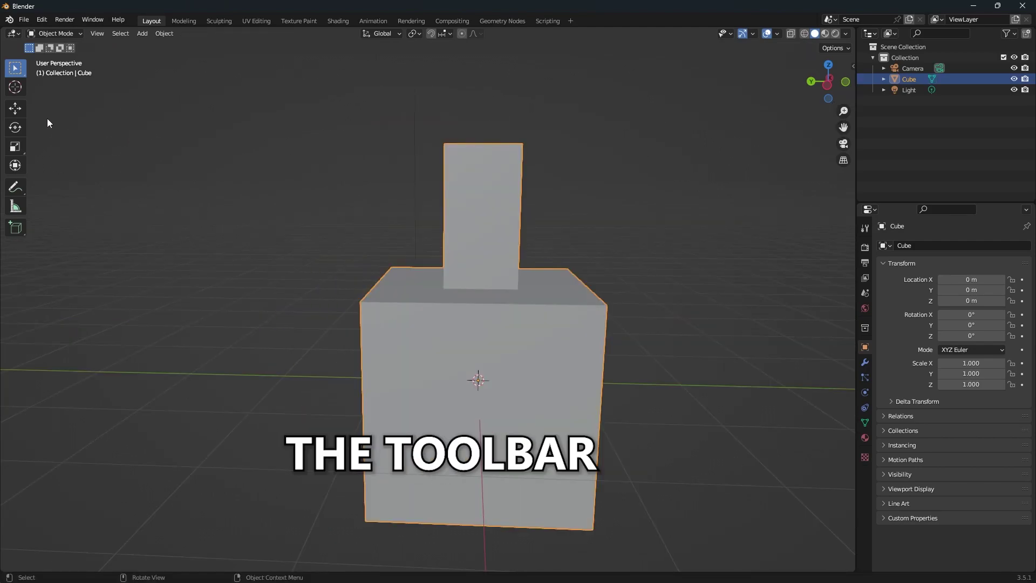
key(t)
key(t)
key(t)
key(t)
middle_drag(540, 222, 530, 297)
scroll(530, 297, down, 4)
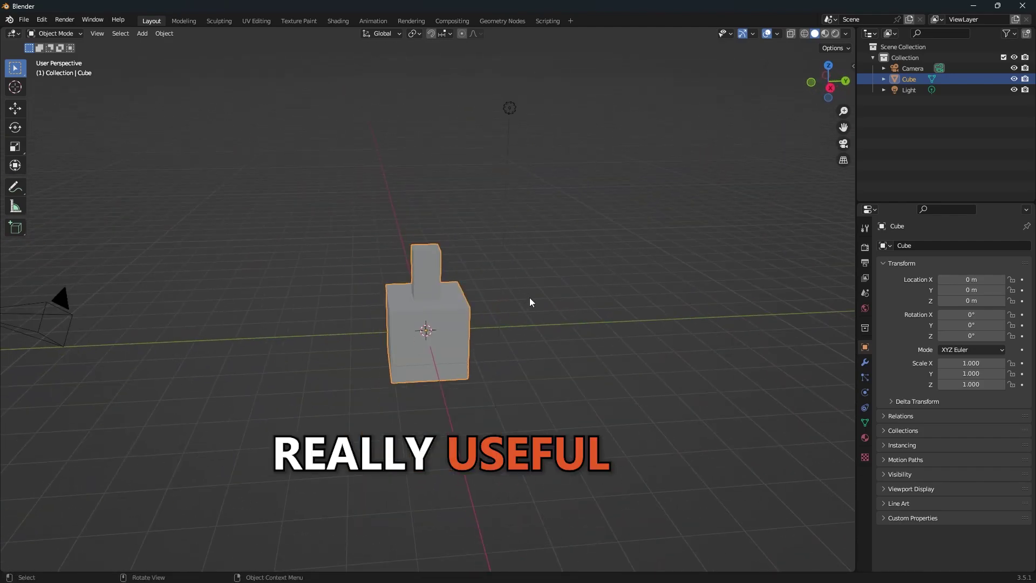
scroll(558, 317, up, 4)
- Cycle through front, right, top, back, left and bottom views, then orbit up from below
key(1)
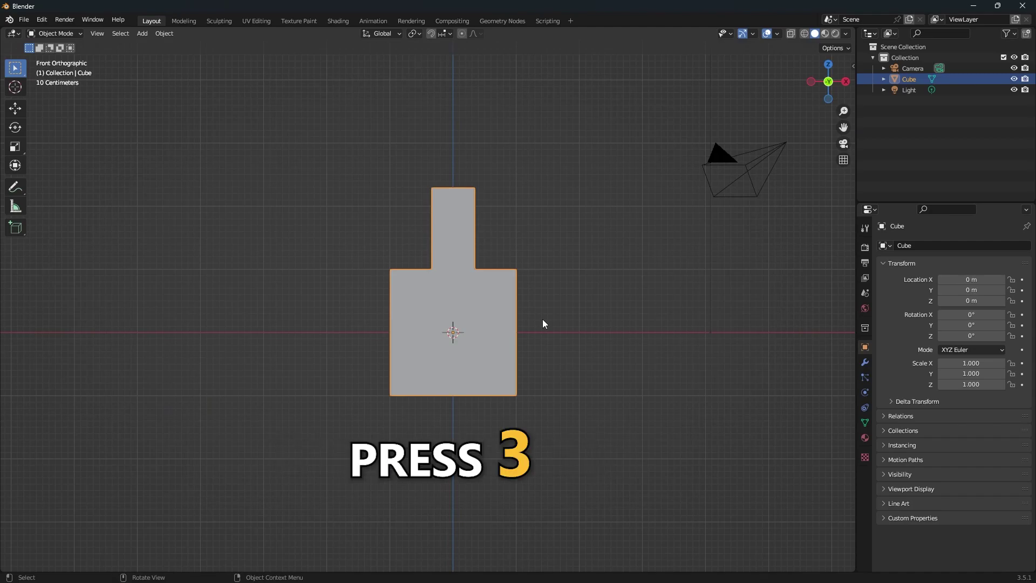
key(3)
key(7)
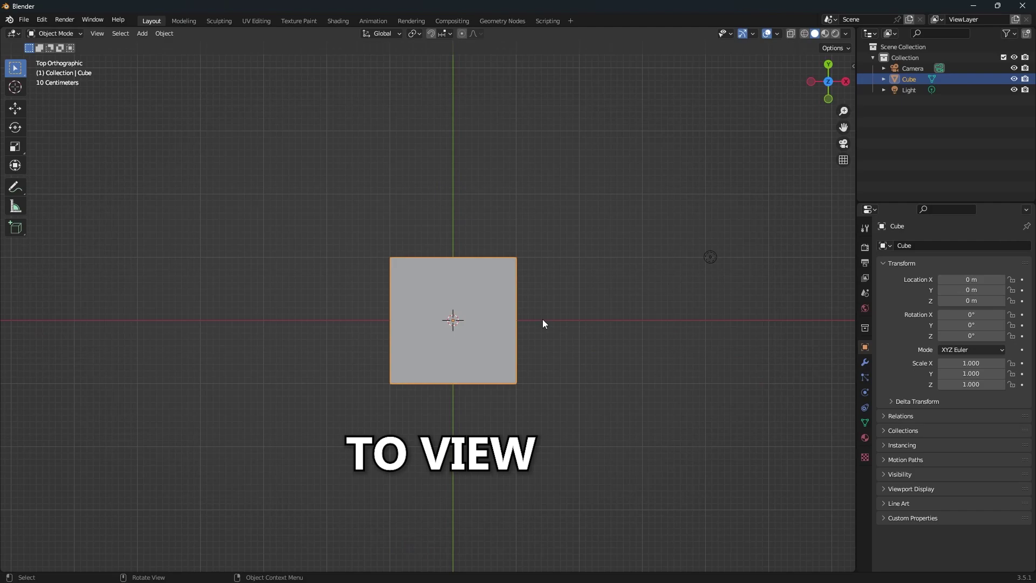
key(ctrl+1)
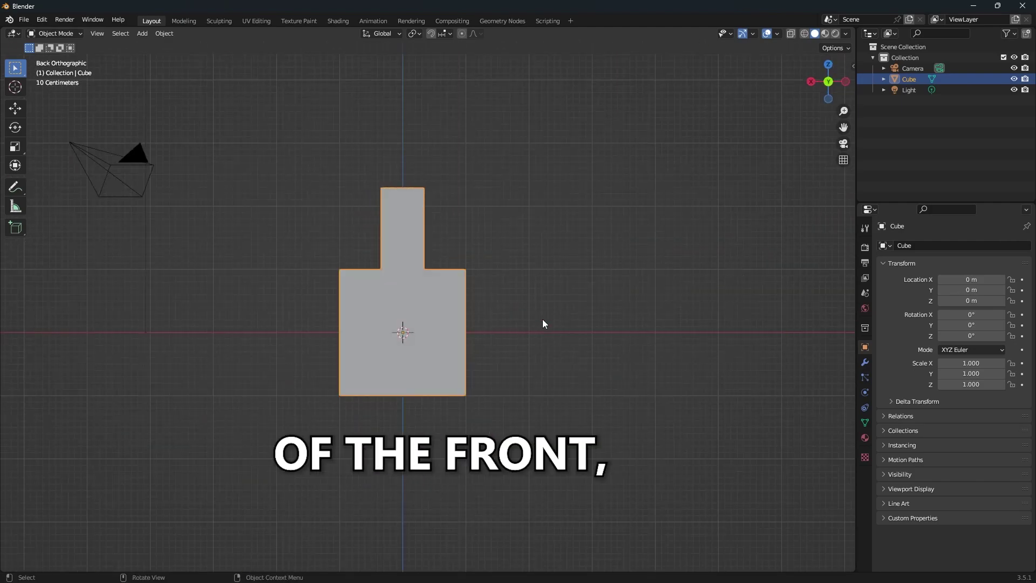
key(ctrl+3)
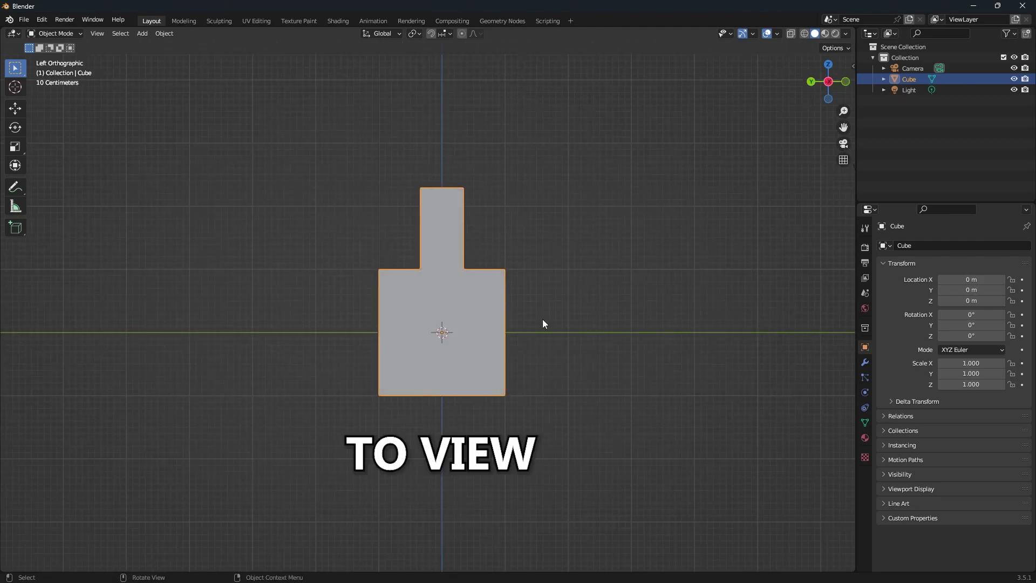
key(ctrl+7)
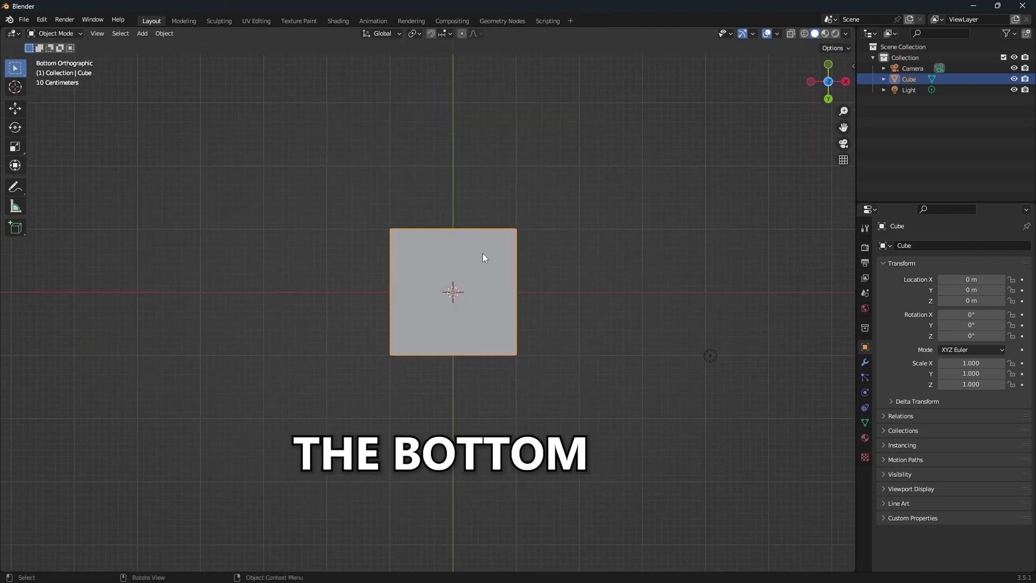
middle_drag(482, 253, 565, 366)
- Toggle orthographic and back to perspective, then step-orbit the view left, right, up and down
key(5)
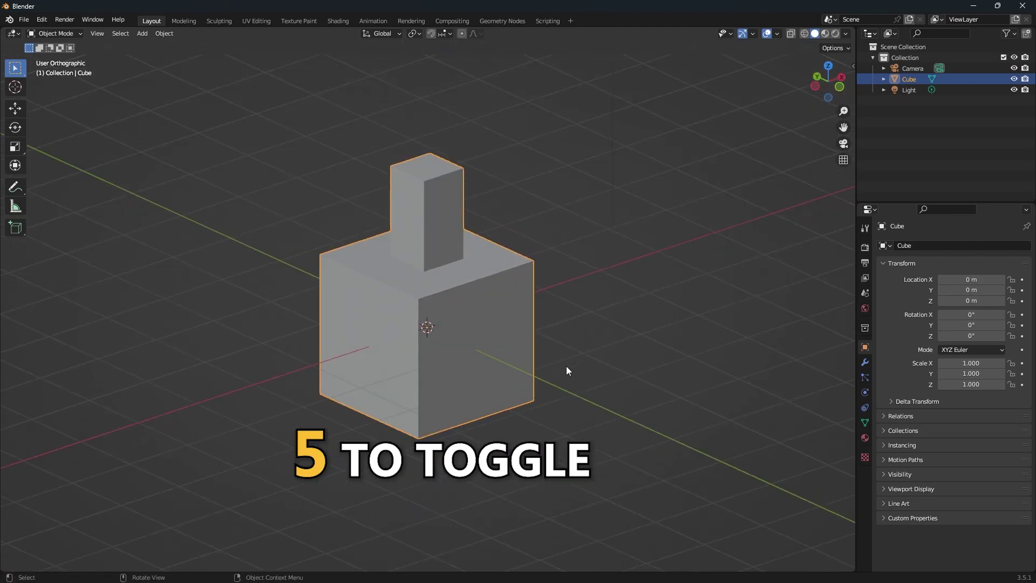
key(5)
key(5)
key(5)
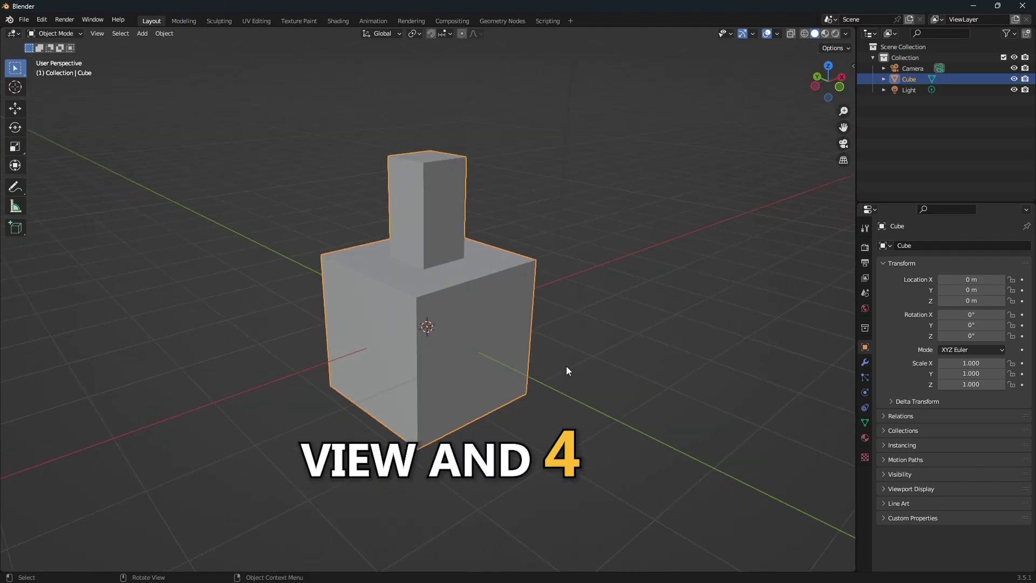
key(4)
key(4)
key(4)
key(4)
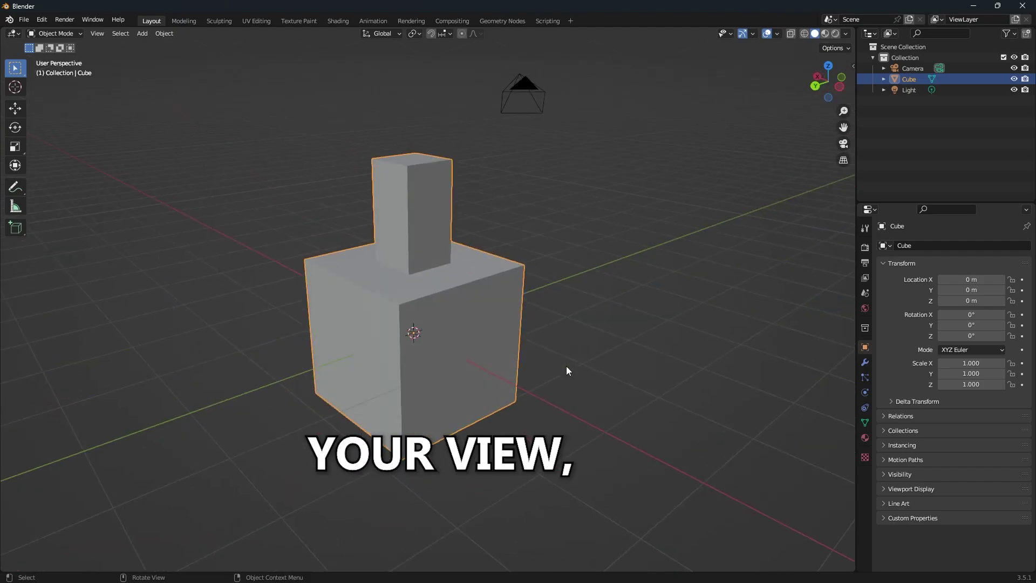
key(4)
key(4)
key(4)
key(6)
key(6)
key(6)
key(6)
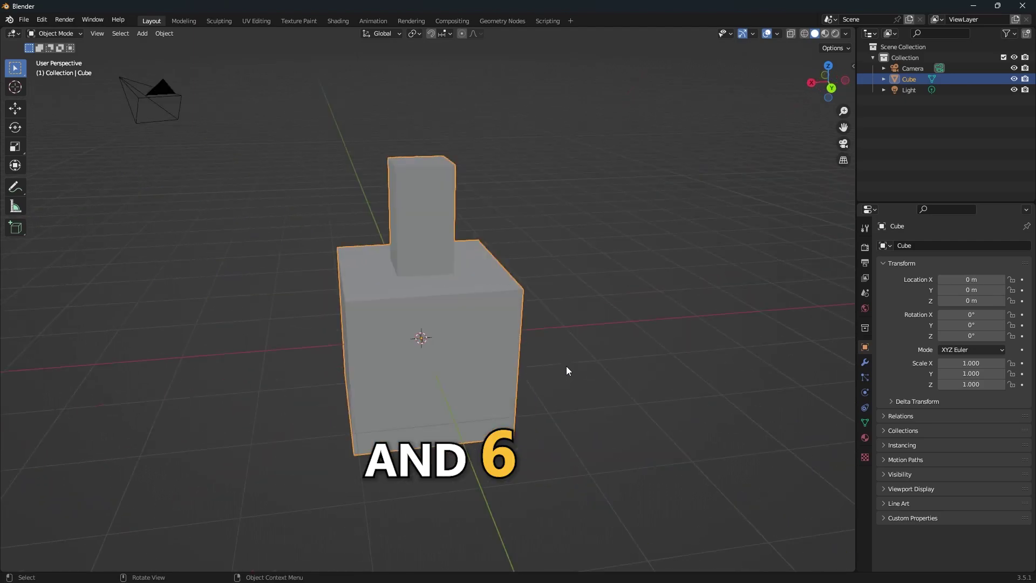
key(8)
key(8)
key(8)
key(8)
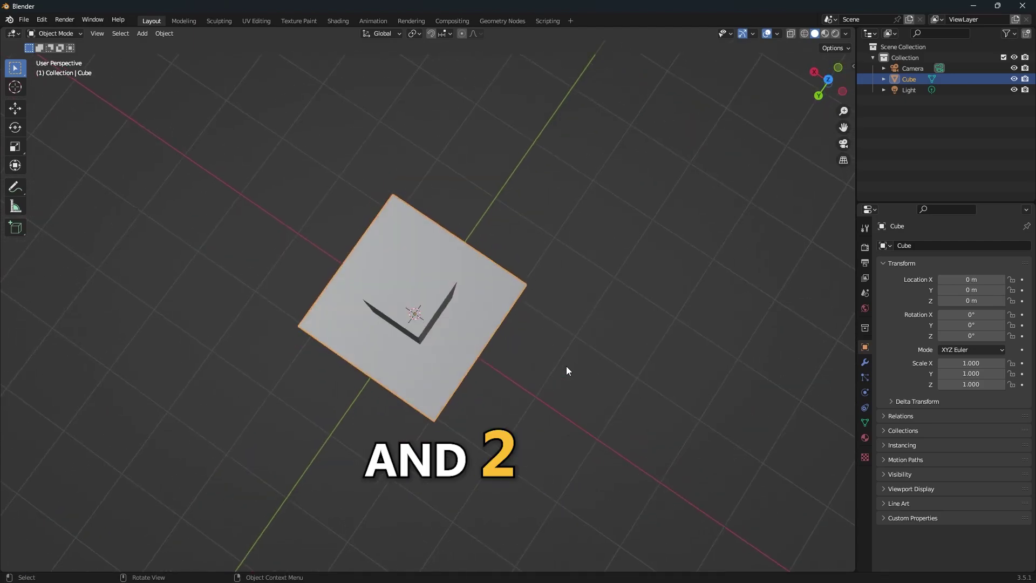
key(2)
key(2)
key(2)
key(2)
key(2)
scroll(436, 368, down, 3)
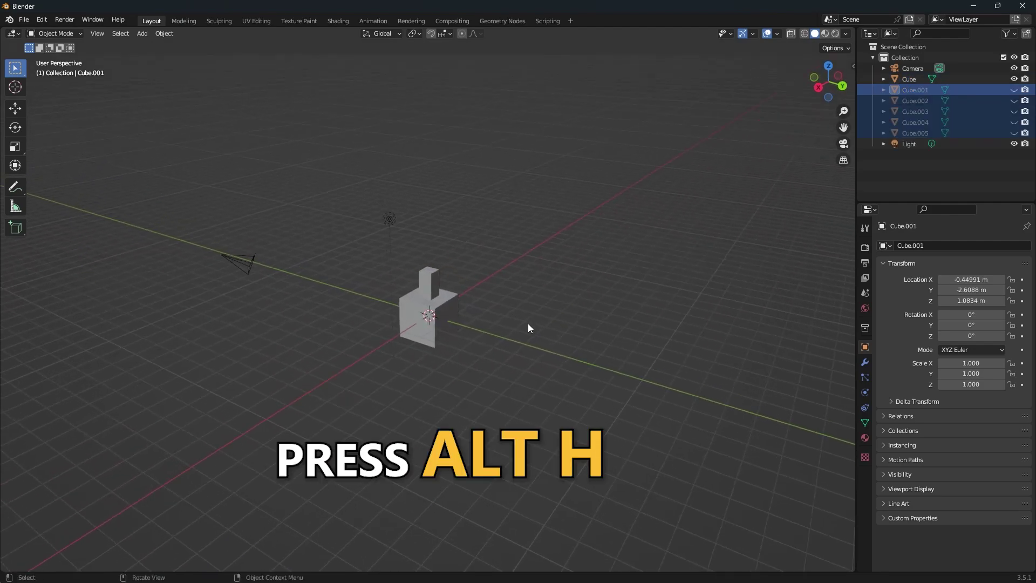
- Reveal the hidden cube copies, then isolate the central Cube in local view and exit
key(alt+h)
click(464, 334)
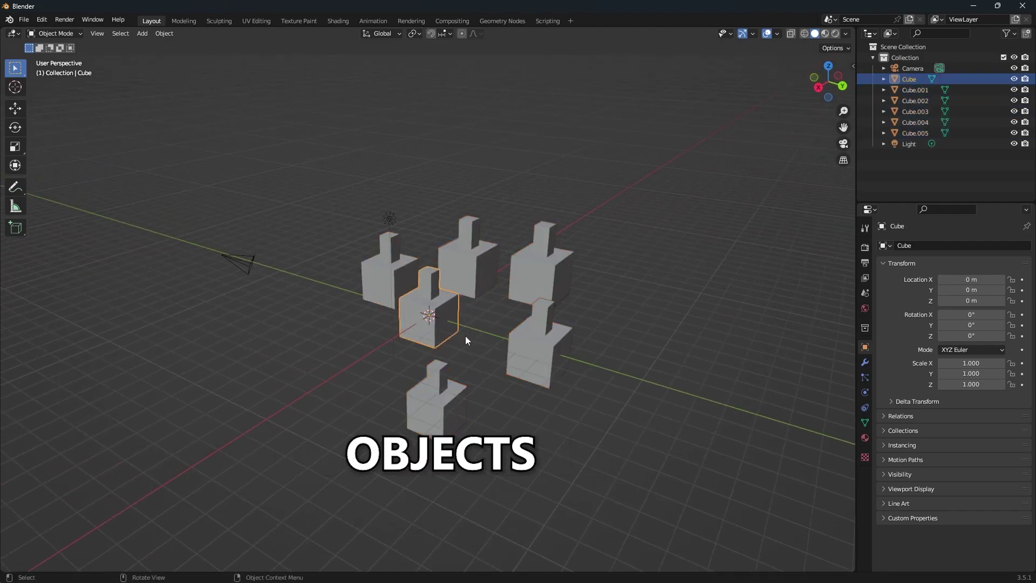
middle_drag(465, 335, 465, 373)
key(slash)
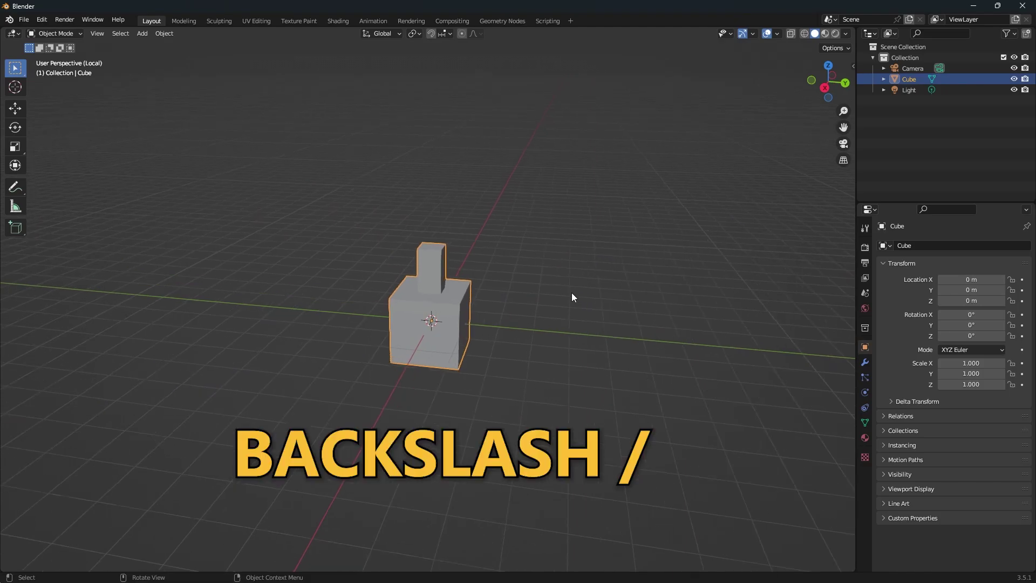
middle_drag(571, 293, 461, 303)
scroll(388, 317, down, 6)
key(slash)
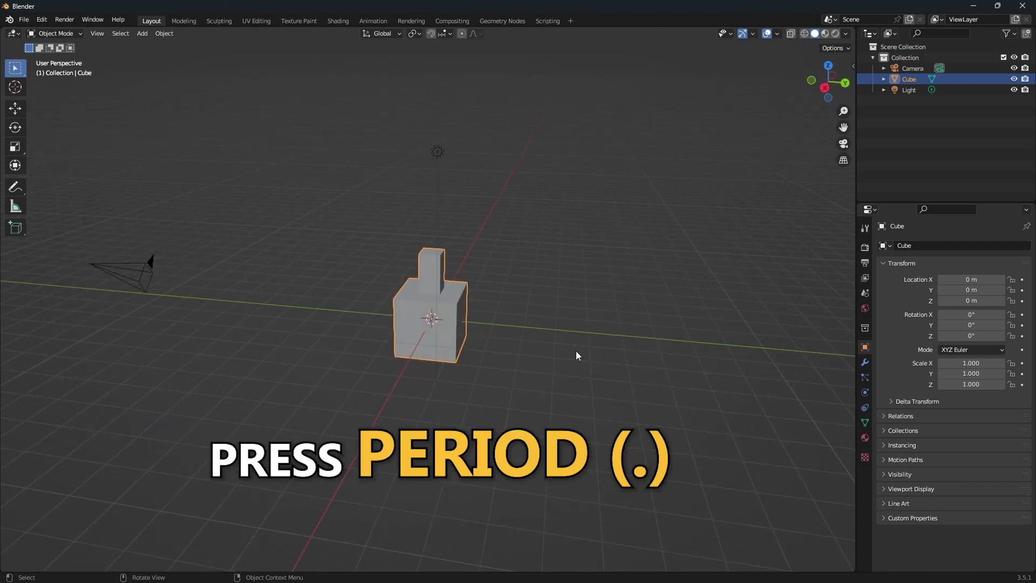
- Frame the Cube, then align the Camera to the orbited view at X -10.188, Y -3.3489, Z 4.36 m
key(KP_Decimal)
middle_drag(542, 306, 577, 349)
scroll(382, 307, down, 5)
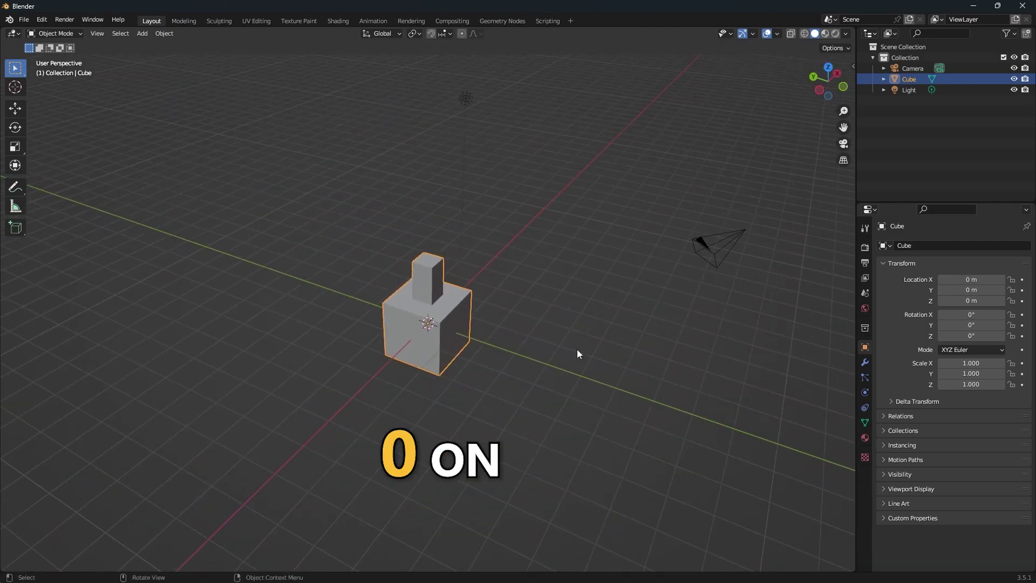
key(KP_0)
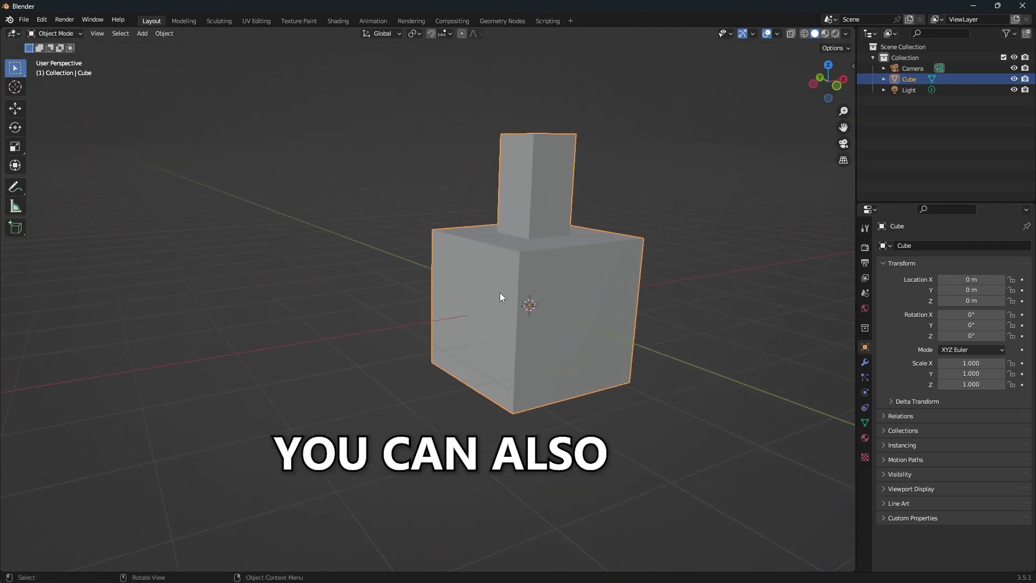
mouse_move(500, 292)
middle_down()
mouse_move(503, 274)
mouse_move(521, 295)
middle_up()
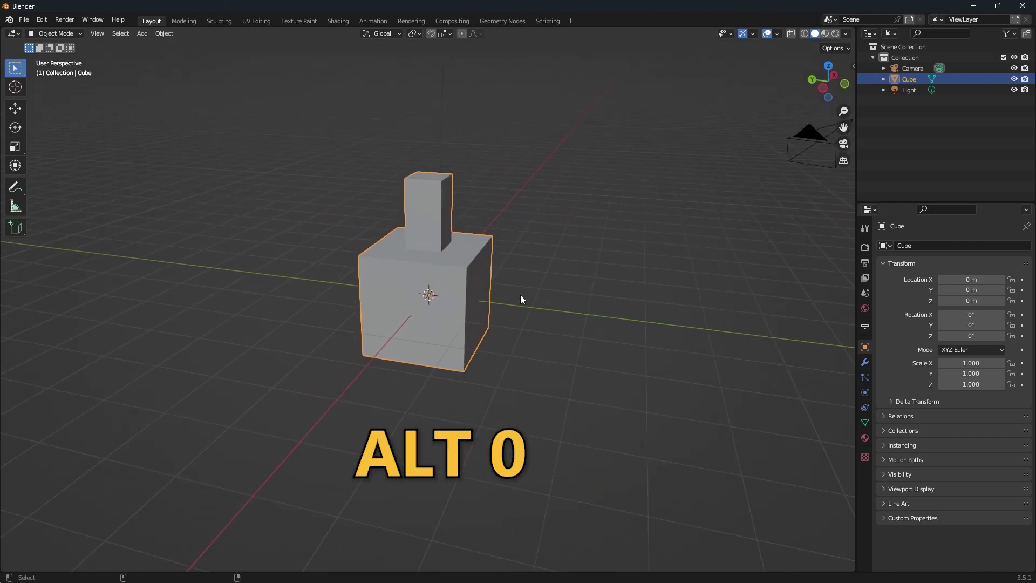
key(ctrl+alt+KP_0)
click(532, 186)
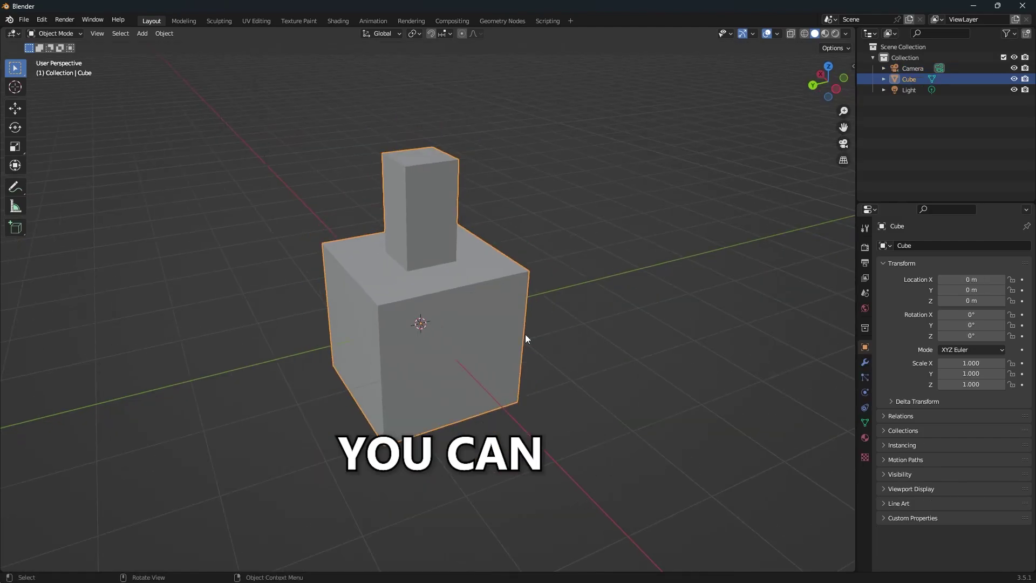
- In Edit Mode, select a front face, two edges, then a corner vertex of the Cube
key(Tab)
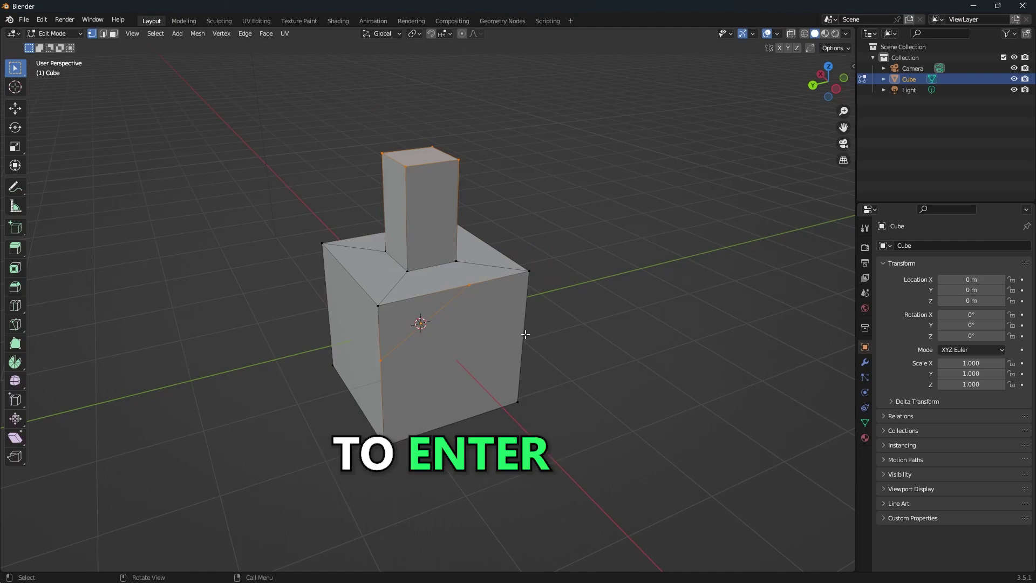
key(Tab)
key(Tab)
key(Tab)
key(Tab)
key(Tab)
key(Tab)
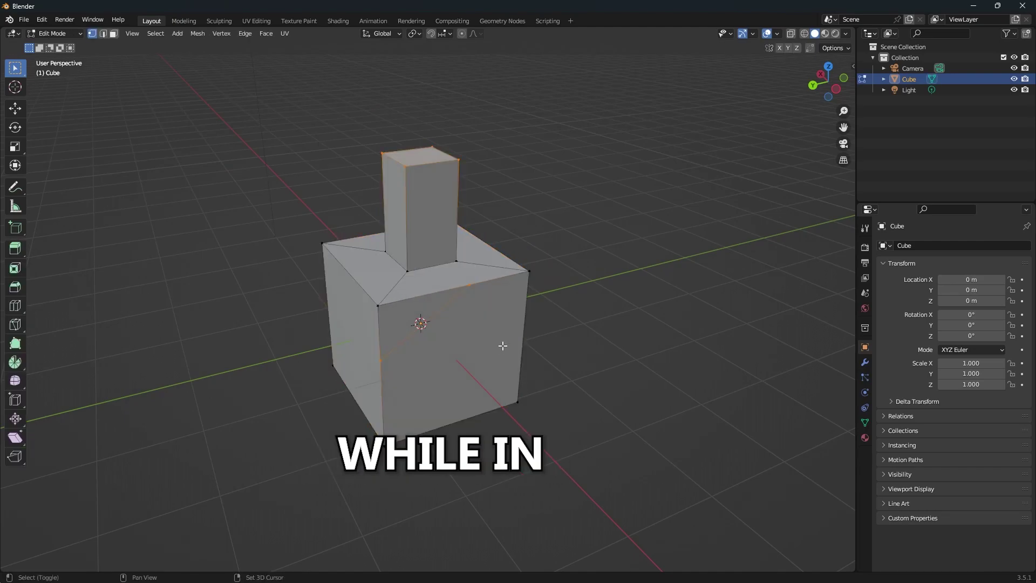
middle_drag(500, 342, 520, 321)
key(3)
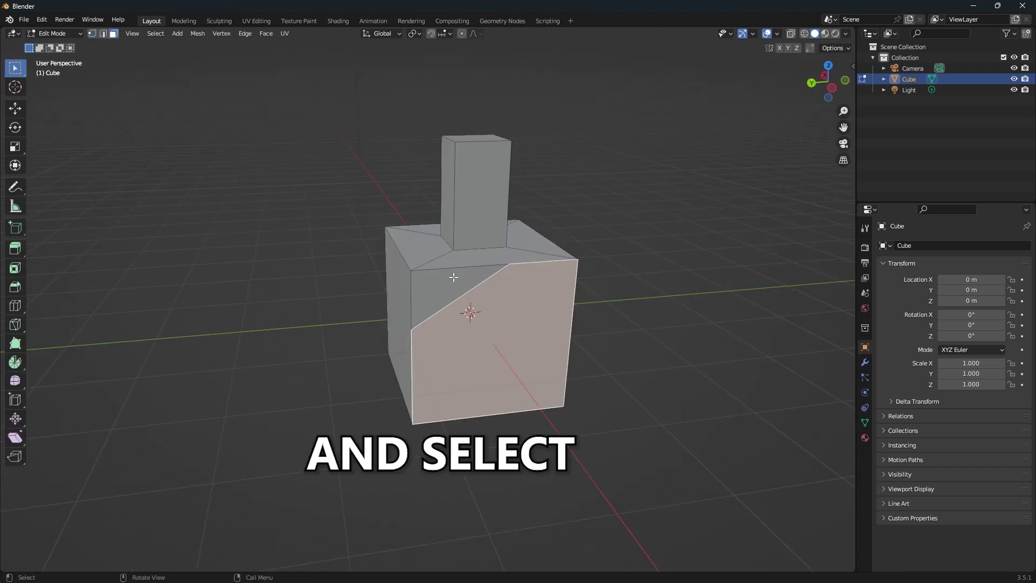
click(438, 282)
key(2)
click(483, 273)
click(470, 300)
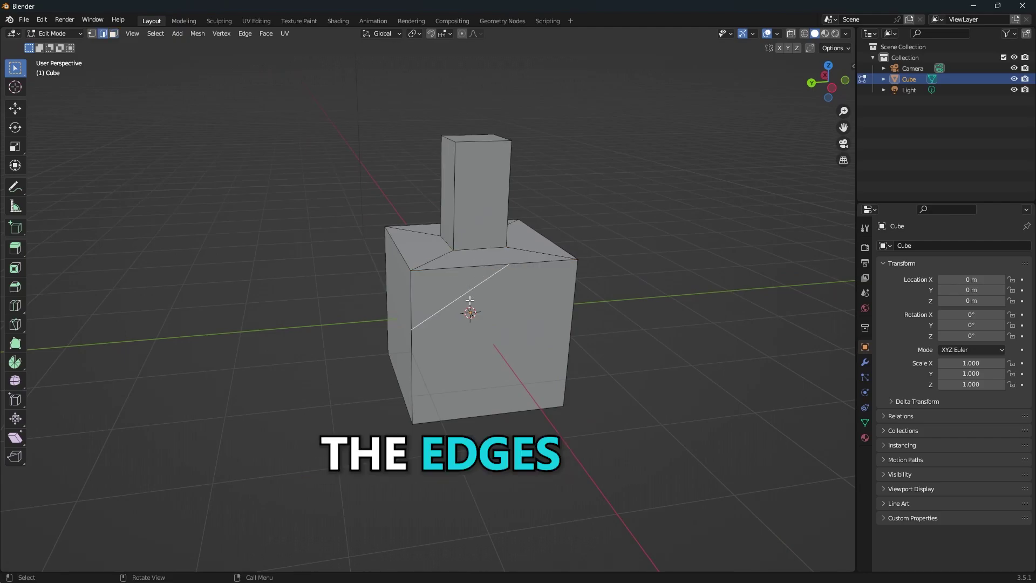
key(1)
click(410, 269)
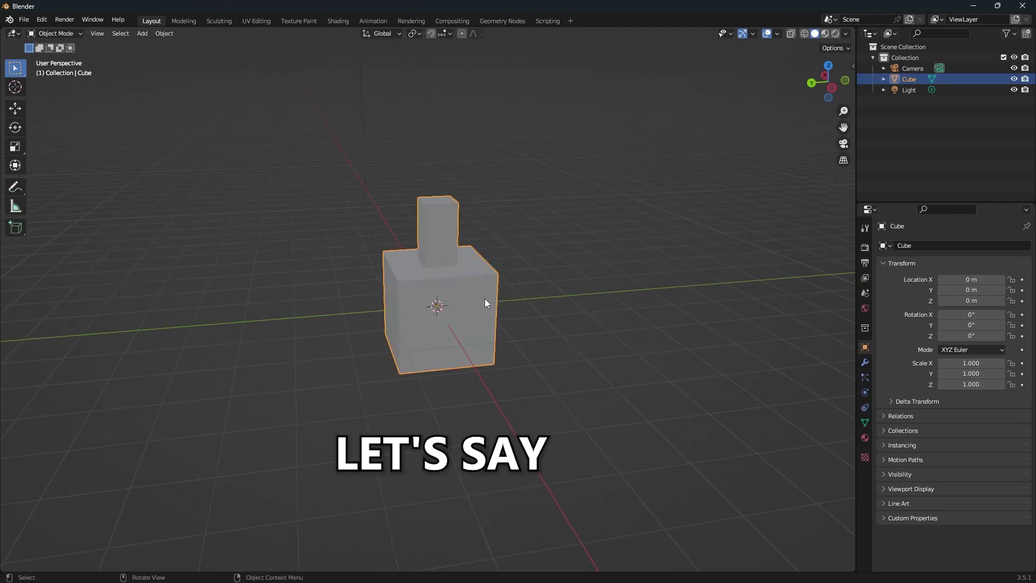
- Delete the Cube, undo the deletion, then redo it
key(x)
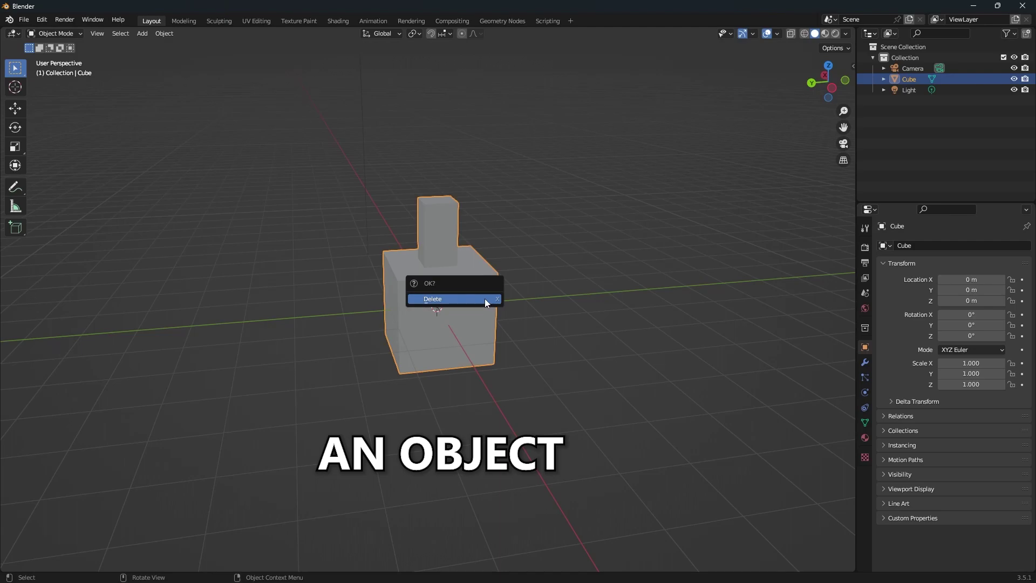
click(485, 299)
key(ctrl+z)
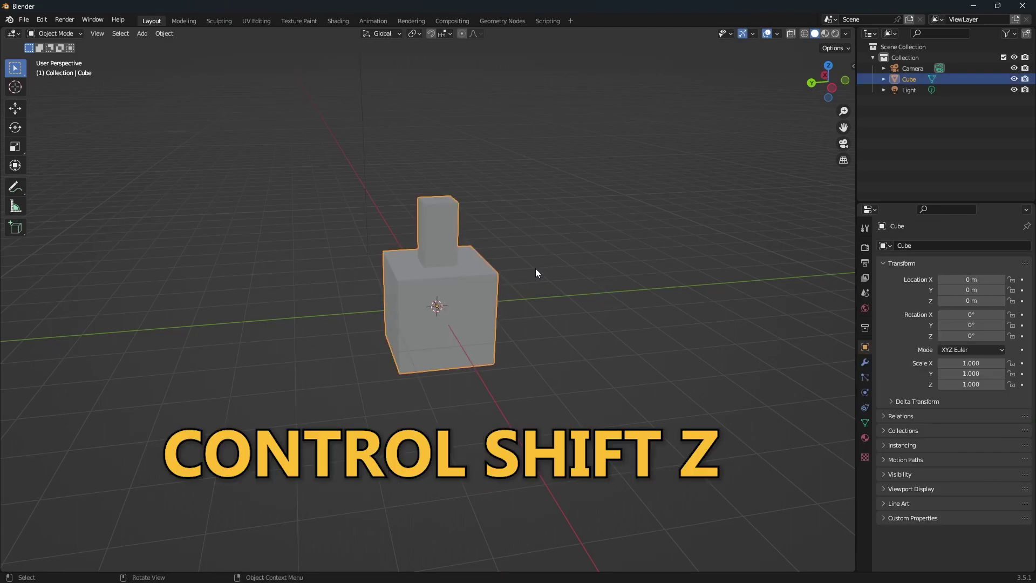
key(ctrl+shift+z)
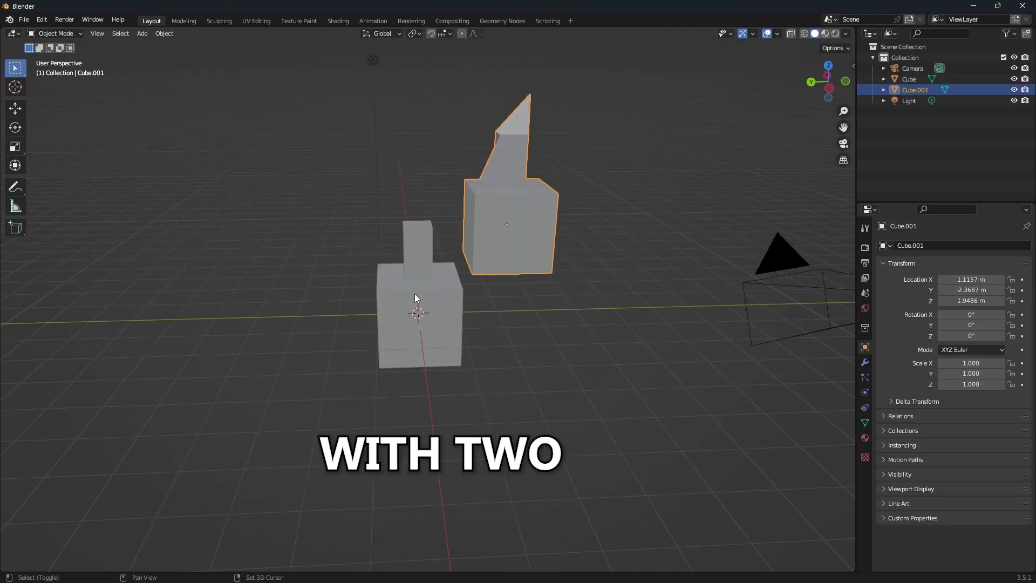
- Join the two selected objects with Ctrl+J and keep the result at the origin
shift+click(414, 298)
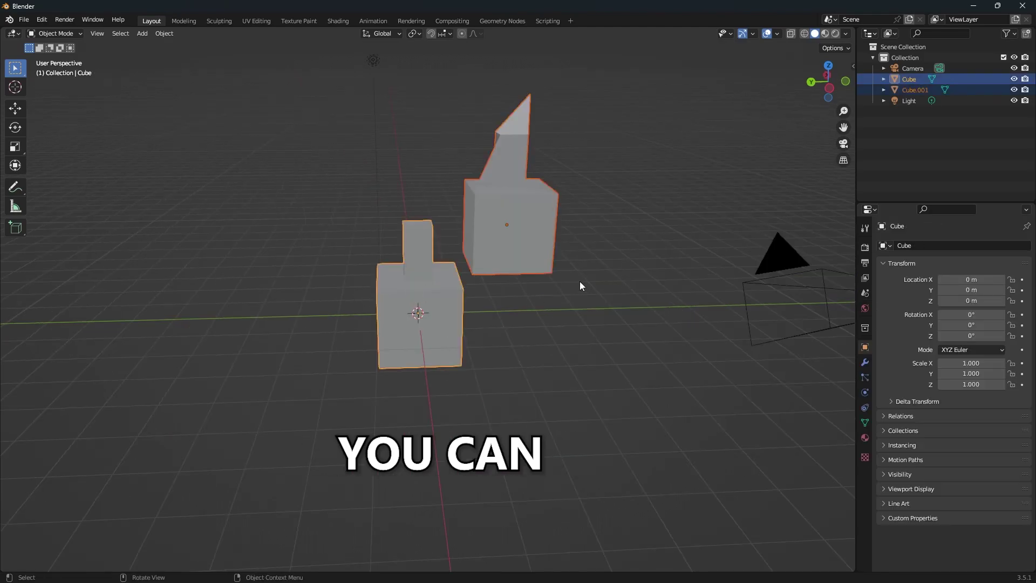
key(ctrl+j)
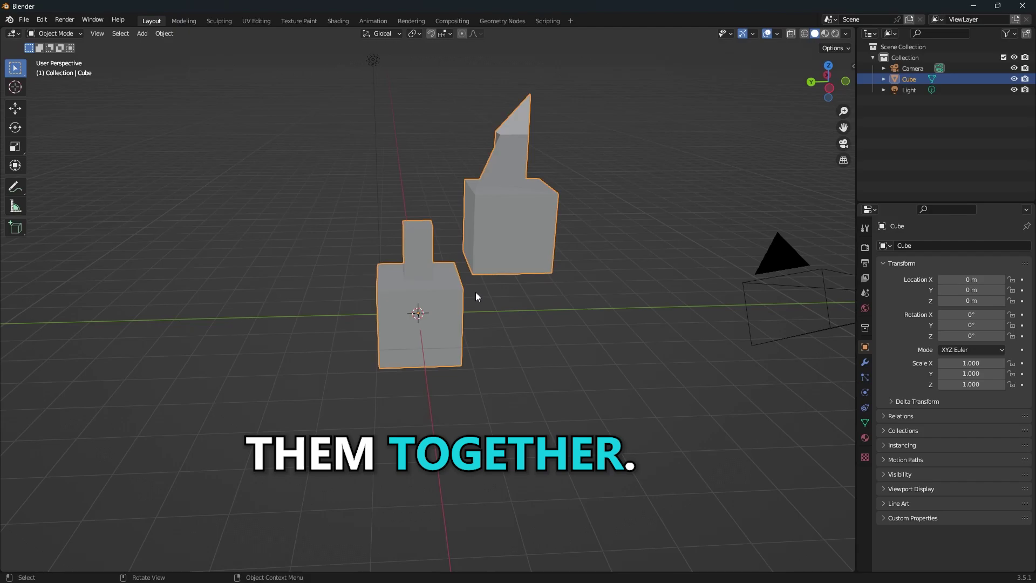
key(g)
right_click(474, 222)
key(Tab)
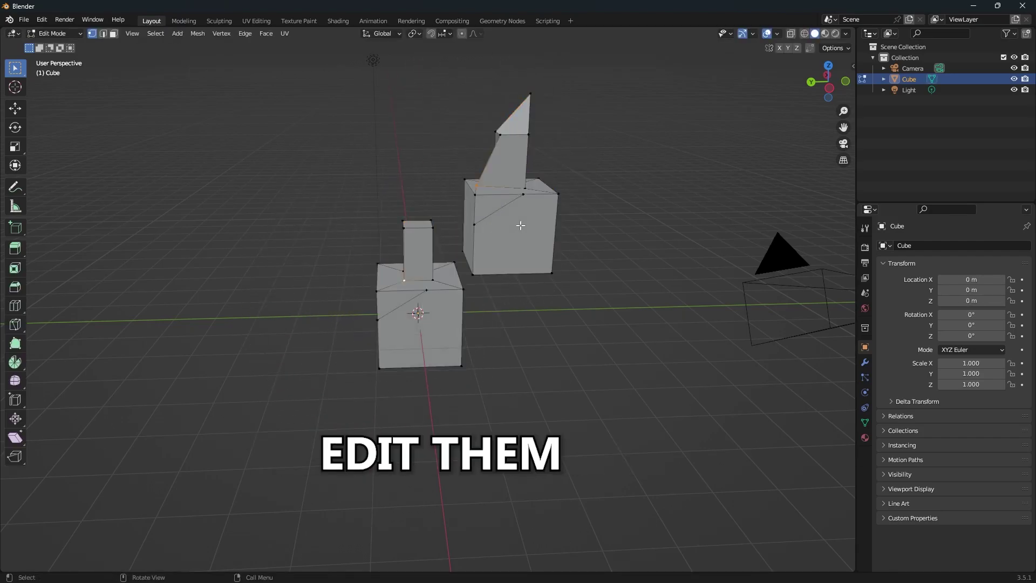
scroll(471, 217, up, 4)
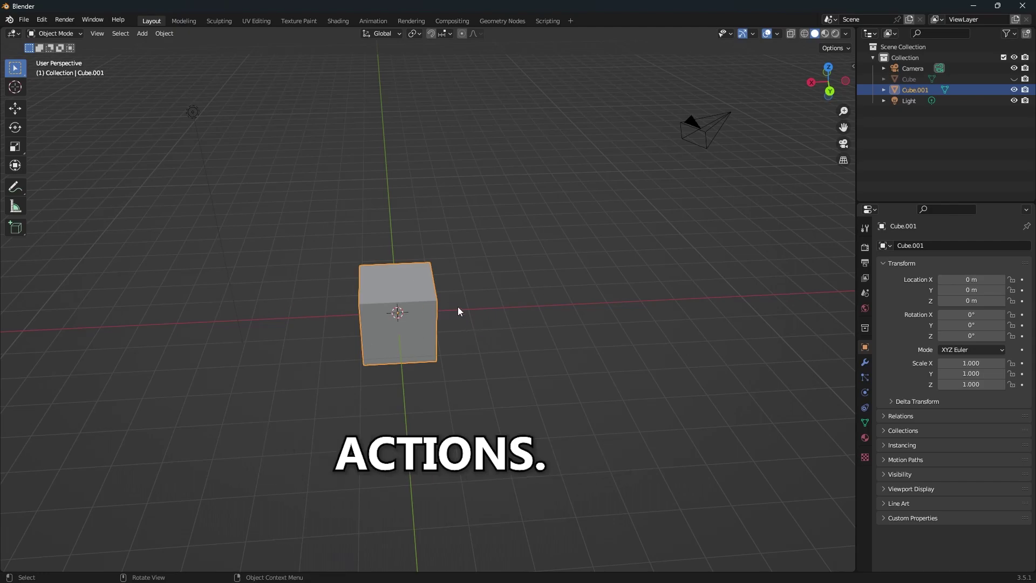
- Duplicate Cube.001 up and to the right, repeating with Shift+R into a staircase
key(shift+d)
click(561, 241)
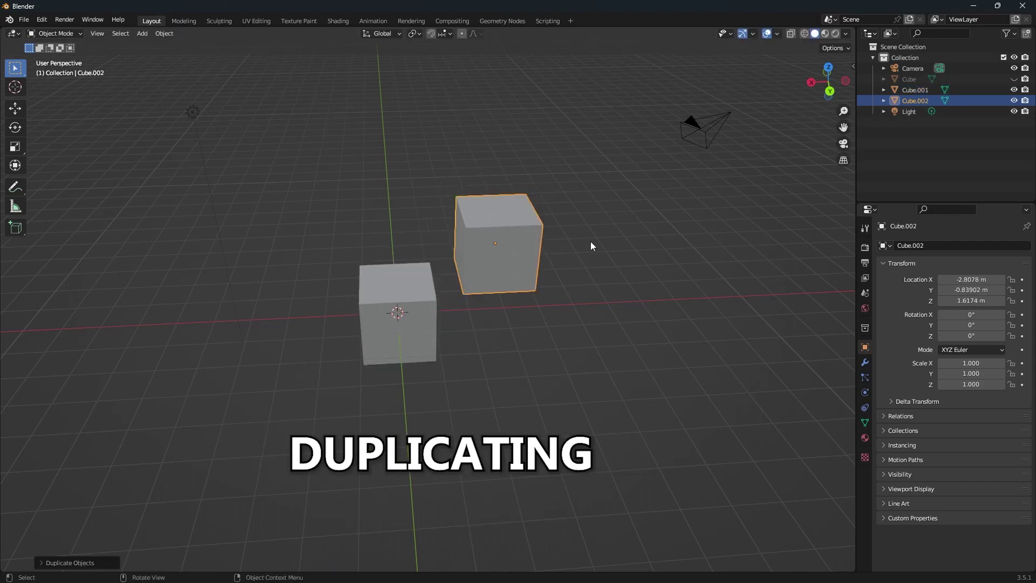
key(shift+r)
key(shift+r)
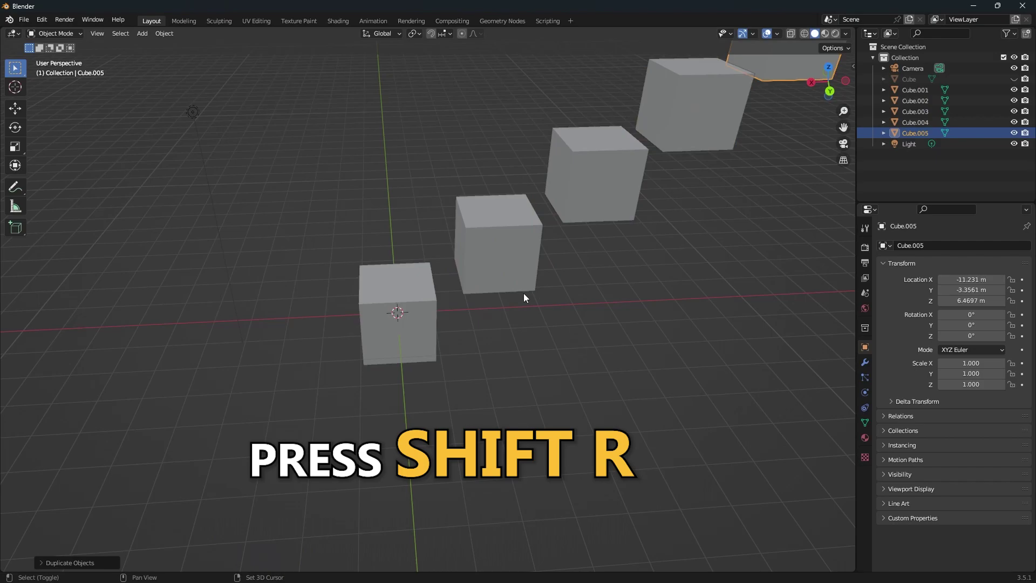
key(shift+r)
middle_drag(523, 294, 487, 292)
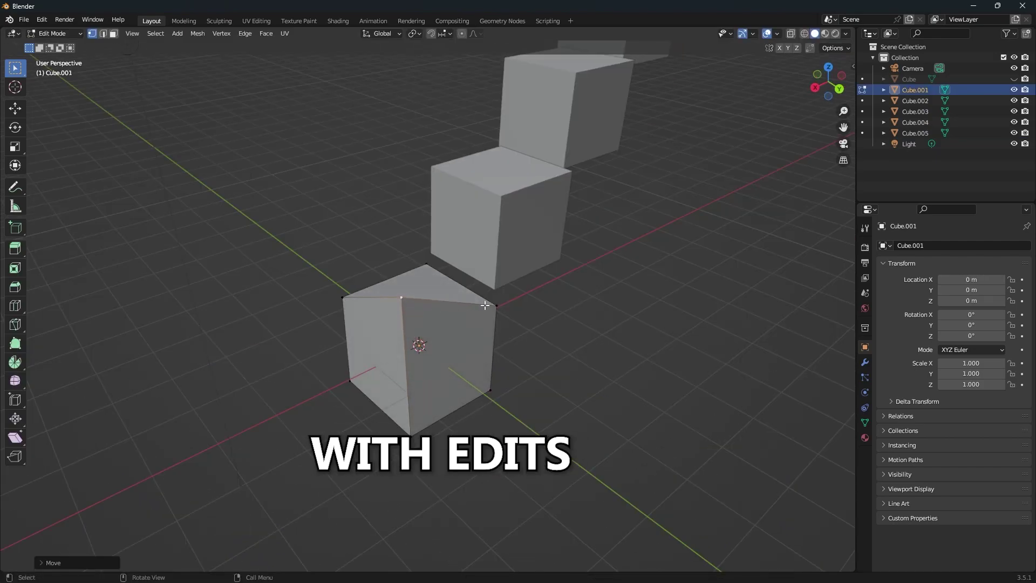
shift+click(526, 312)
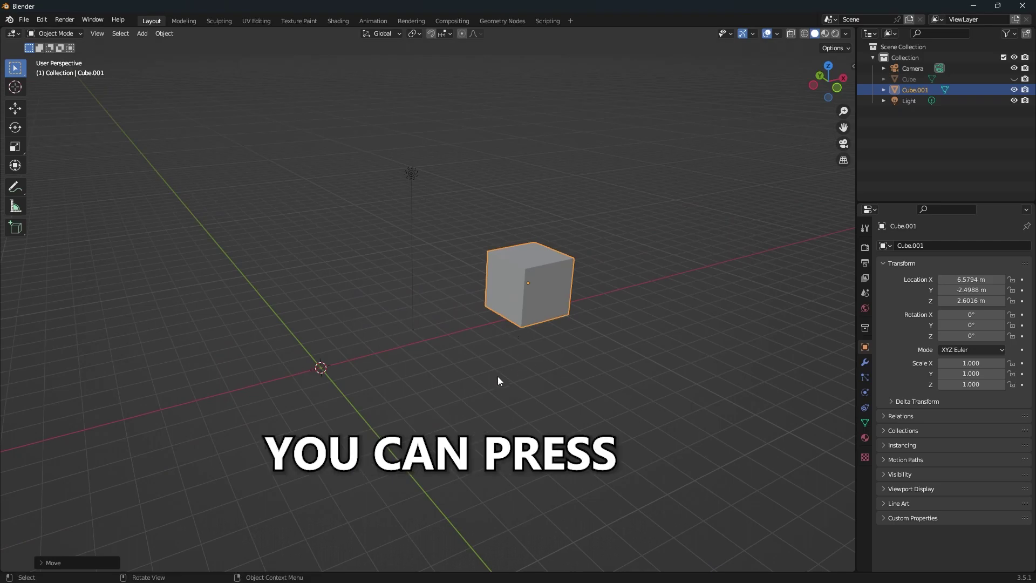
- Snap the 3D cursor to the selection, then back to the world origin
key(shift+s)
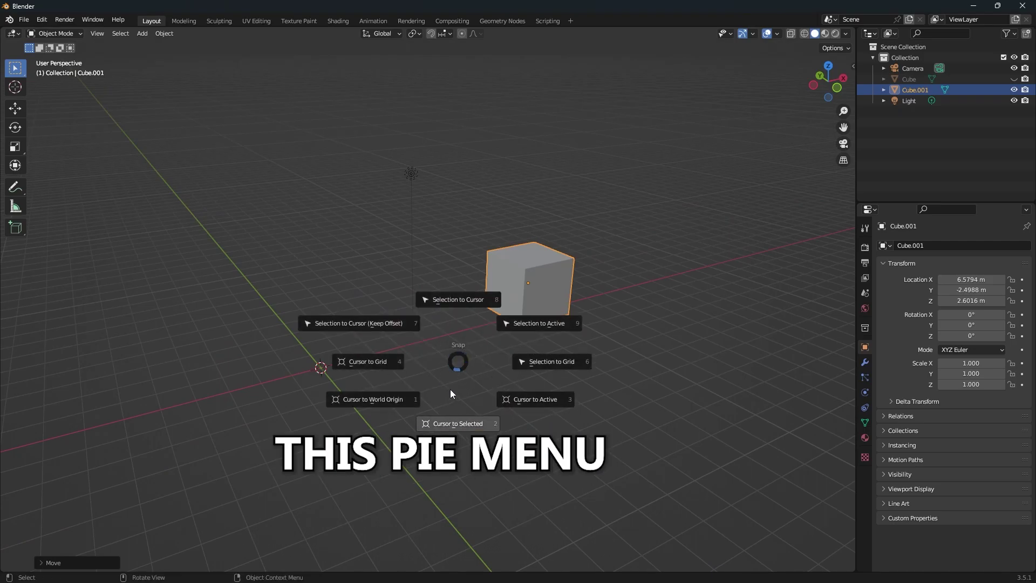
click(456, 423)
key(shift+s)
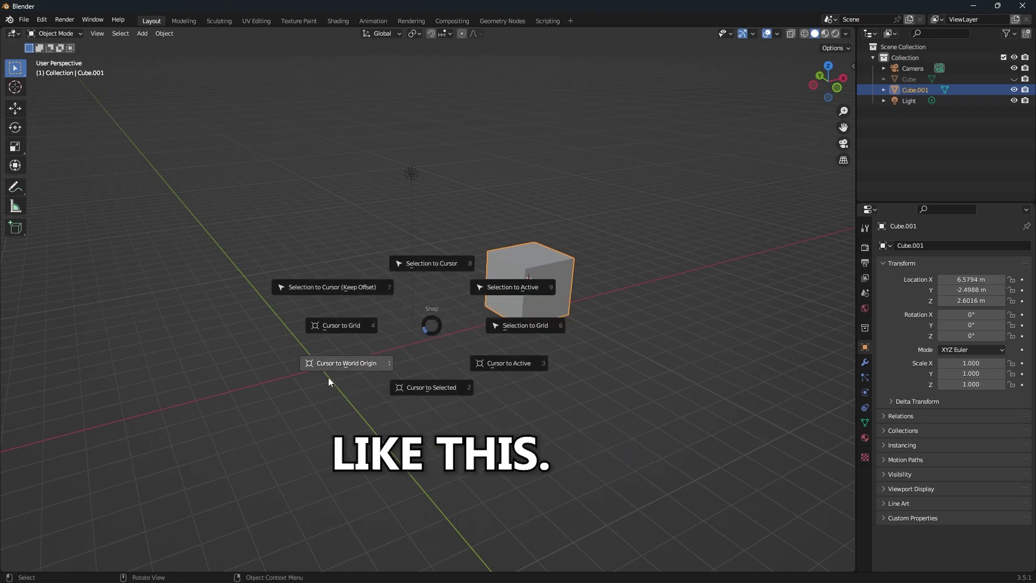
click(329, 377)
- Toggle wireframe display, then switch X-ray off and back on
mouse_move(387, 347)
middle_down()
mouse_move(500, 322)
mouse_move(481, 287)
middle_up()
key(shift+z)
key(shift+z)
key(shift+z)
key(shift+z)
key(alt+z)
key(alt+z)
key(alt+z)
key(alt+z)
key(alt+z)
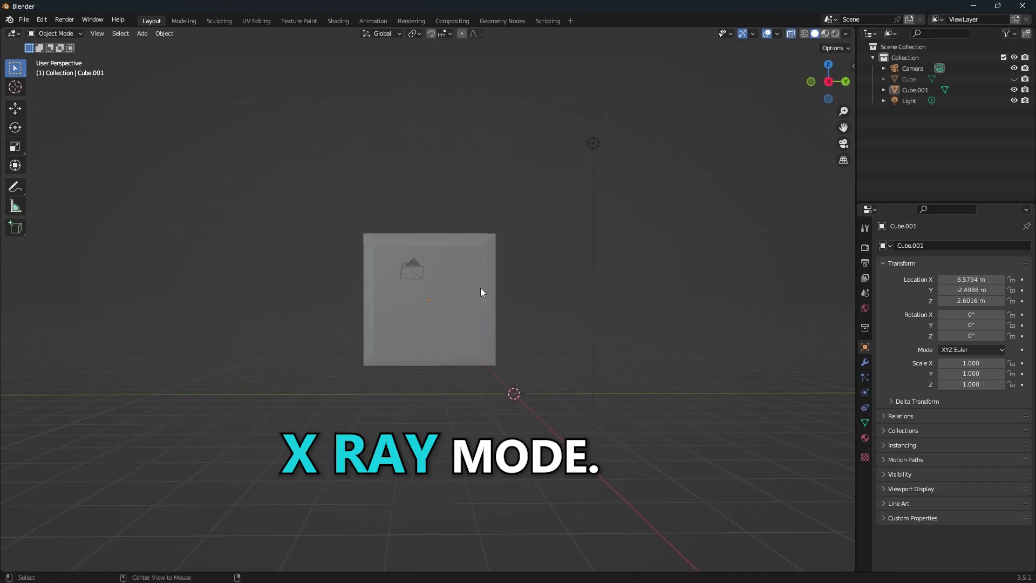
key(alt+z)
- View the scene from the Top, then Right, then Left preset views
key(grave)
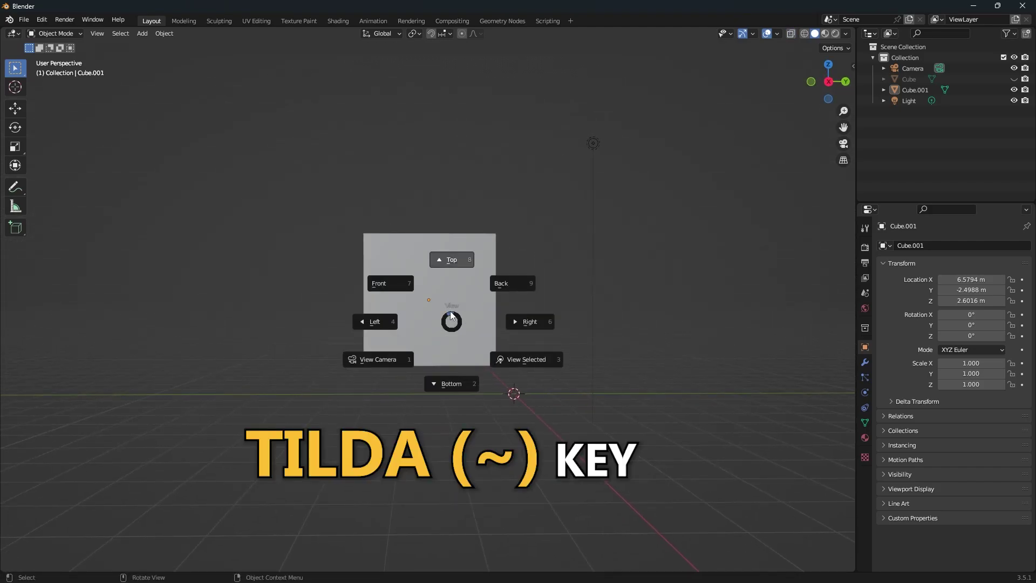
click(451, 264)
key(grave)
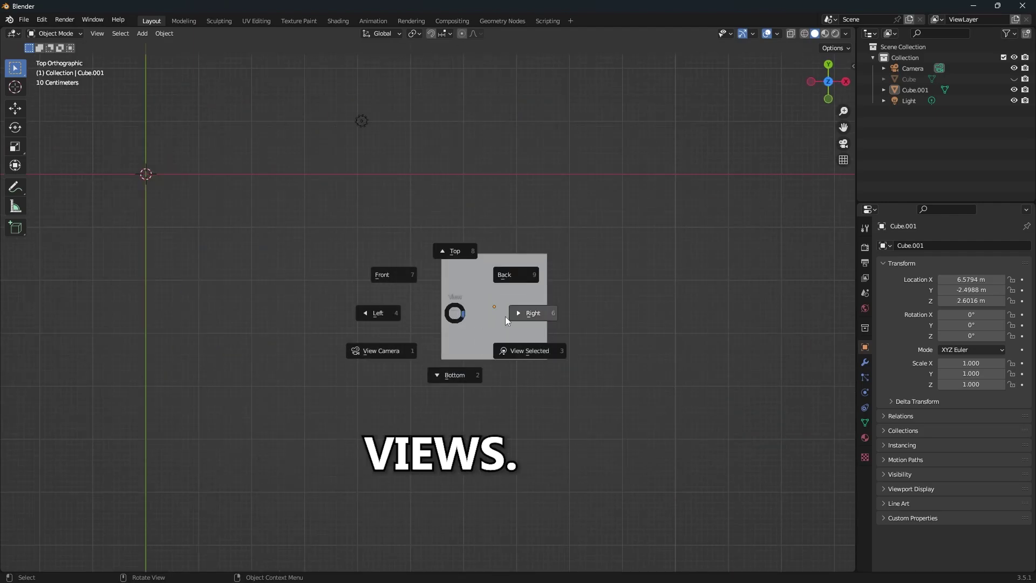
click(513, 315)
key(grave)
click(439, 319)
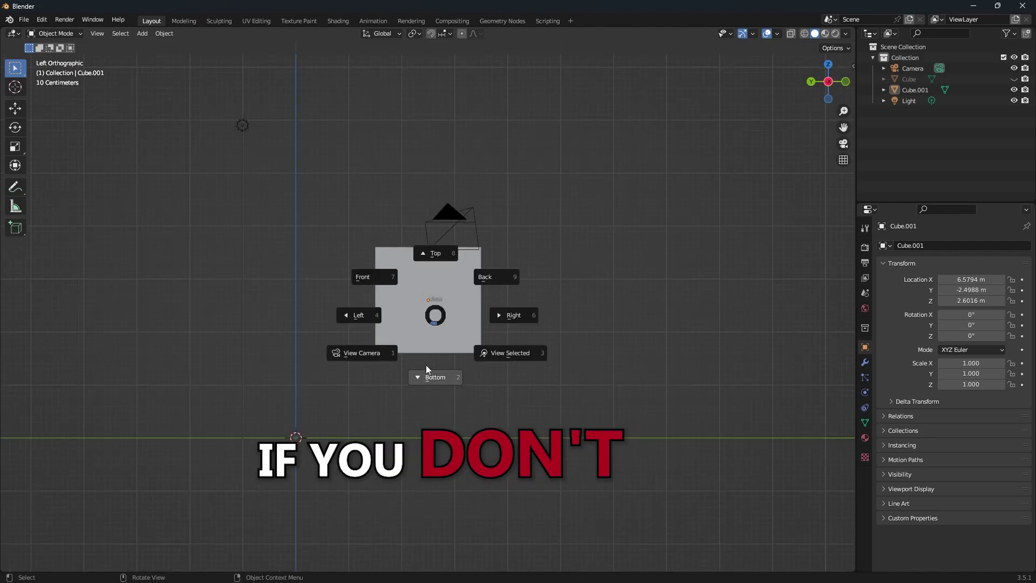
- Switch the cube through Sculpt Mode, Edit Mode and Texture Paint mode
key(grave)
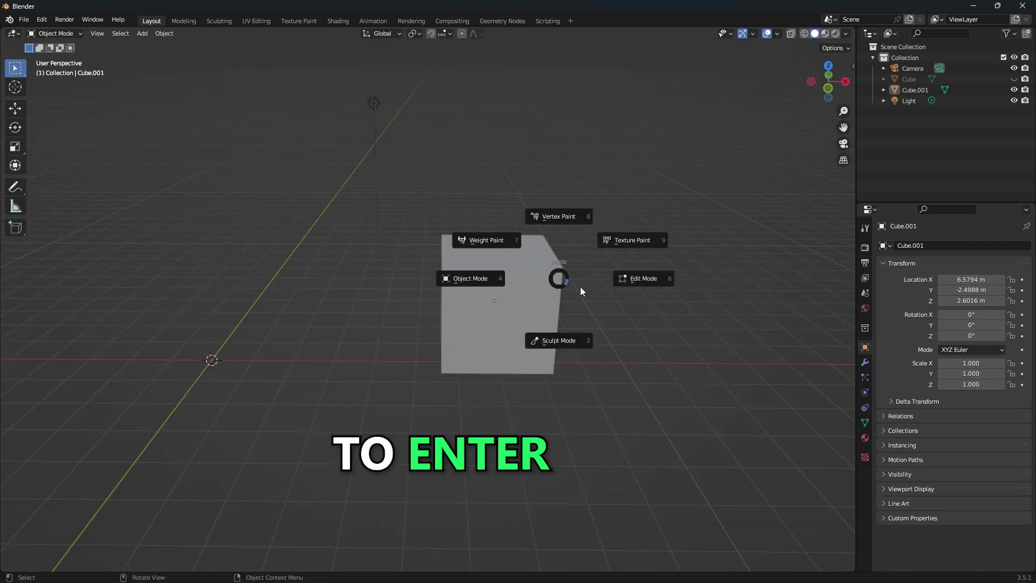
click(539, 345)
key(ctrl+Tab)
click(597, 332)
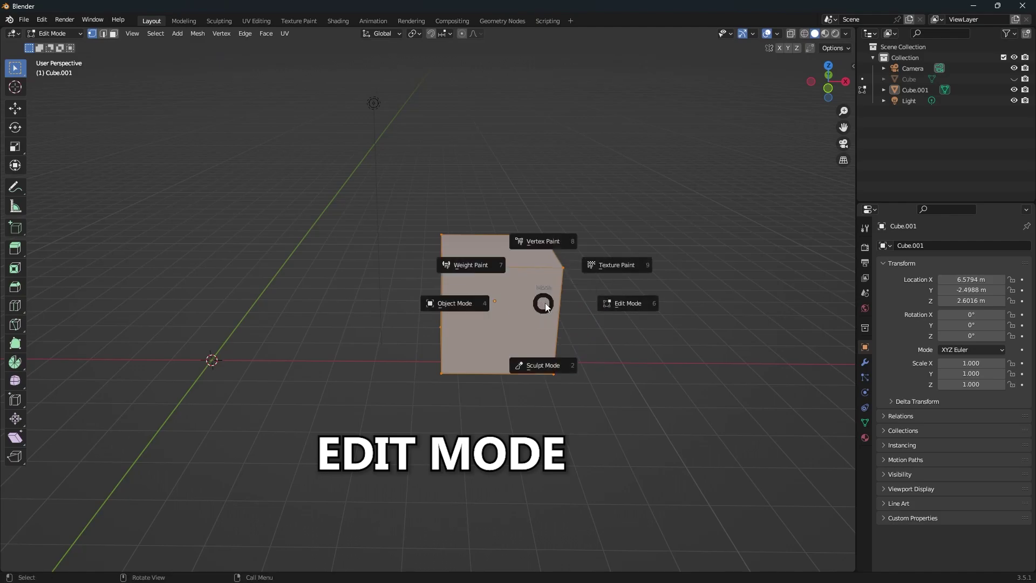
click(613, 270)
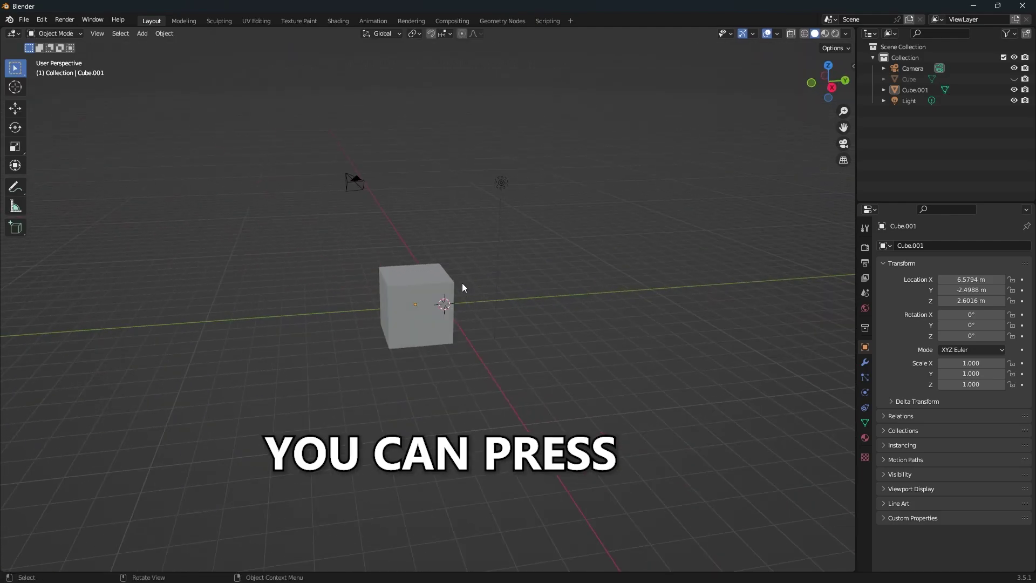
- Set the viewport to Rendered shading and orbit slightly around the cube
key(z)
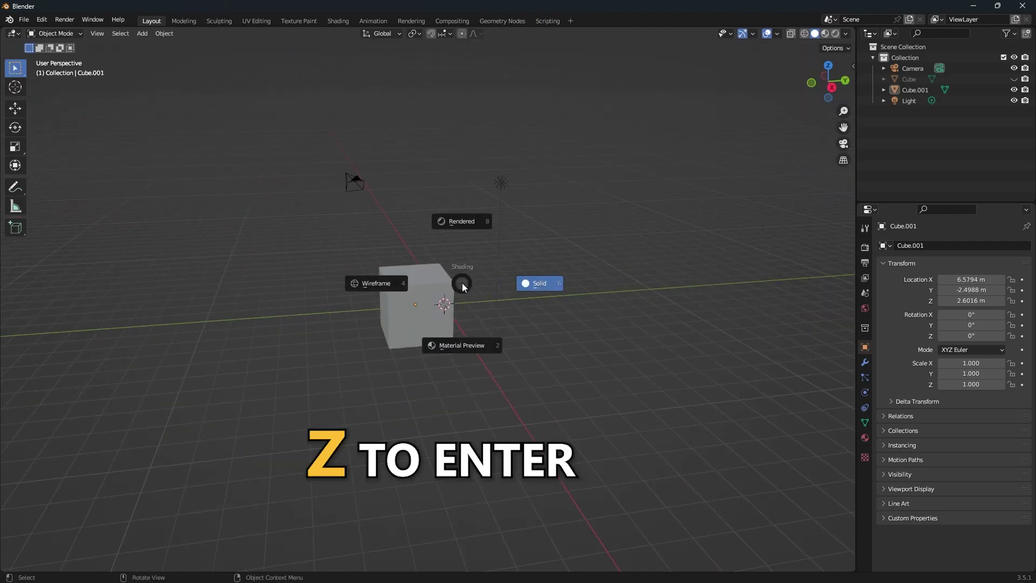
click(468, 217)
middle_drag(527, 244, 389, 266)
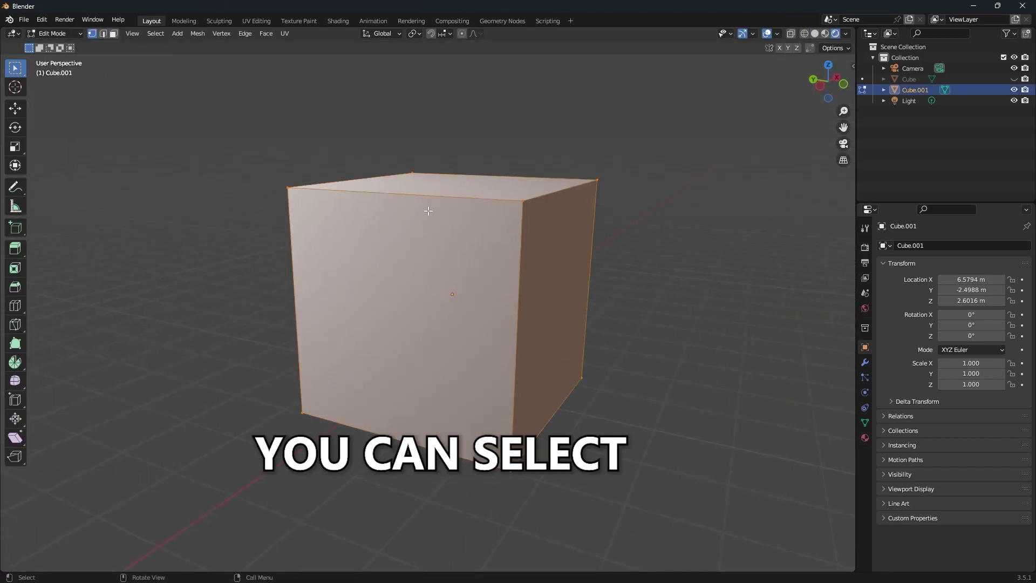
- Bevel only the cube's top corner vertex, abandoning an initial top-edge bevel
key(2)
click(429, 198)
scroll(497, 247, down, 1)
key(ctrl+b)
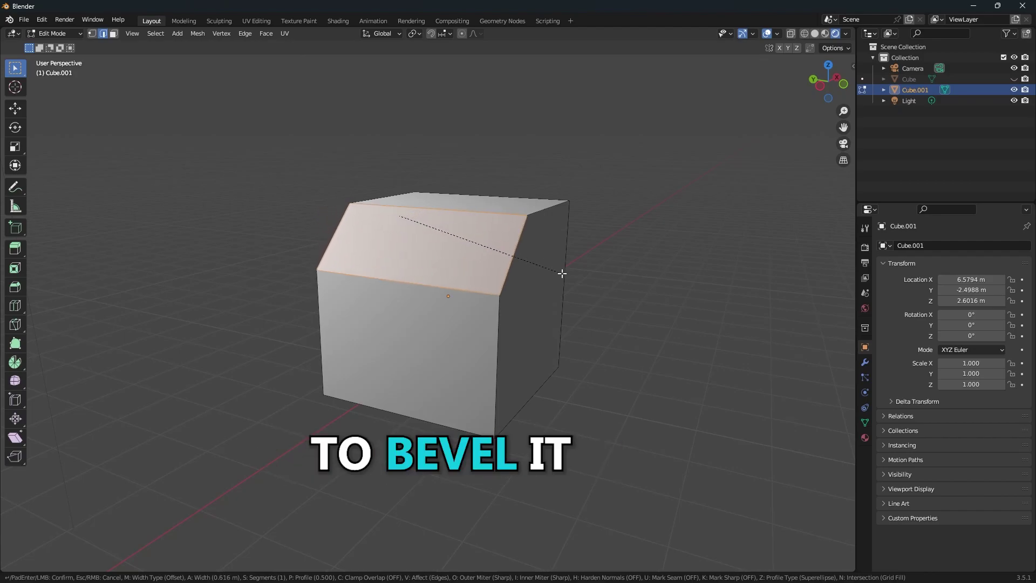
key(Escape)
key(ctrl+shift+b)
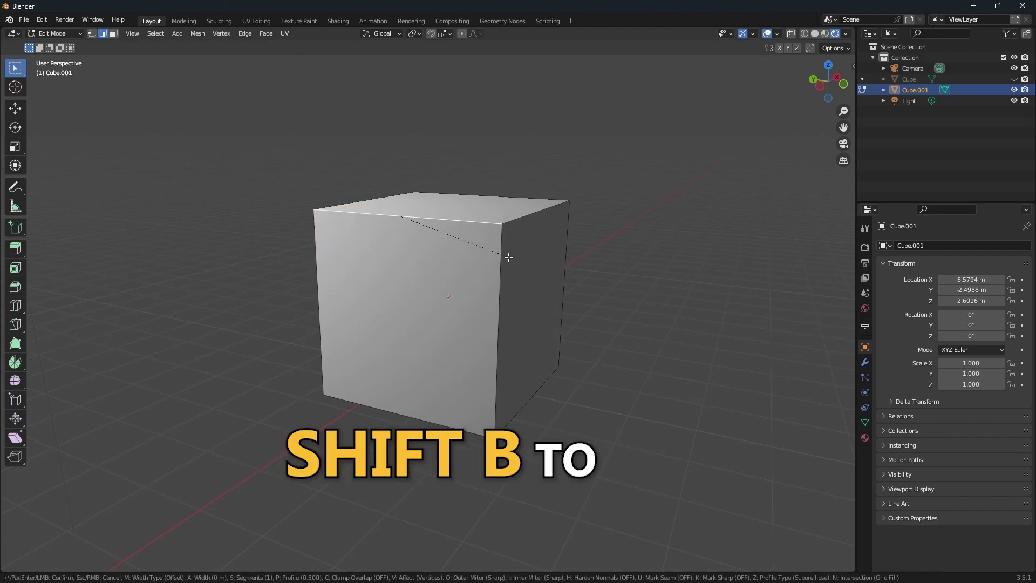
click(513, 287)
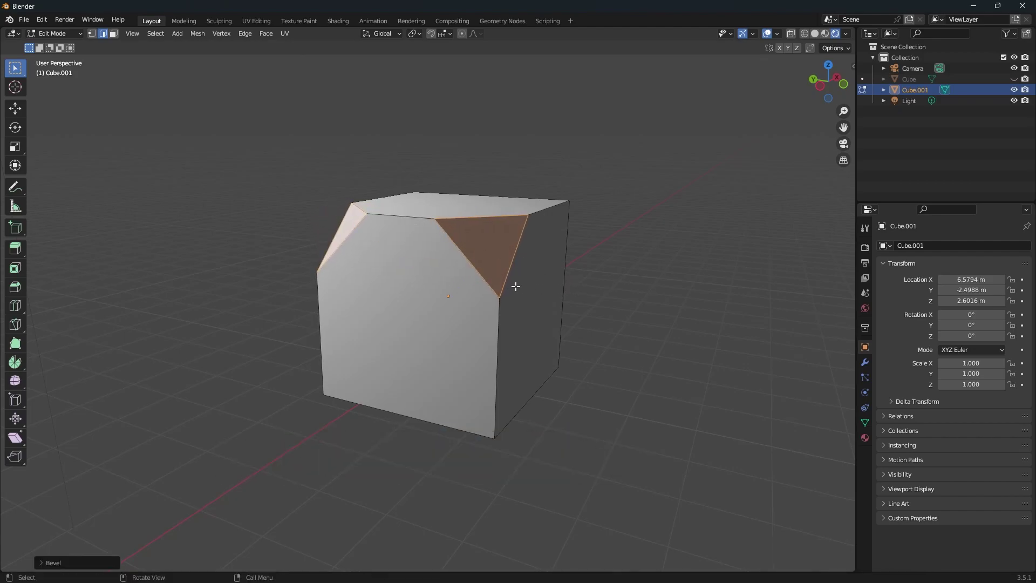
middle_drag(513, 286, 621, 292)
key(Tab)
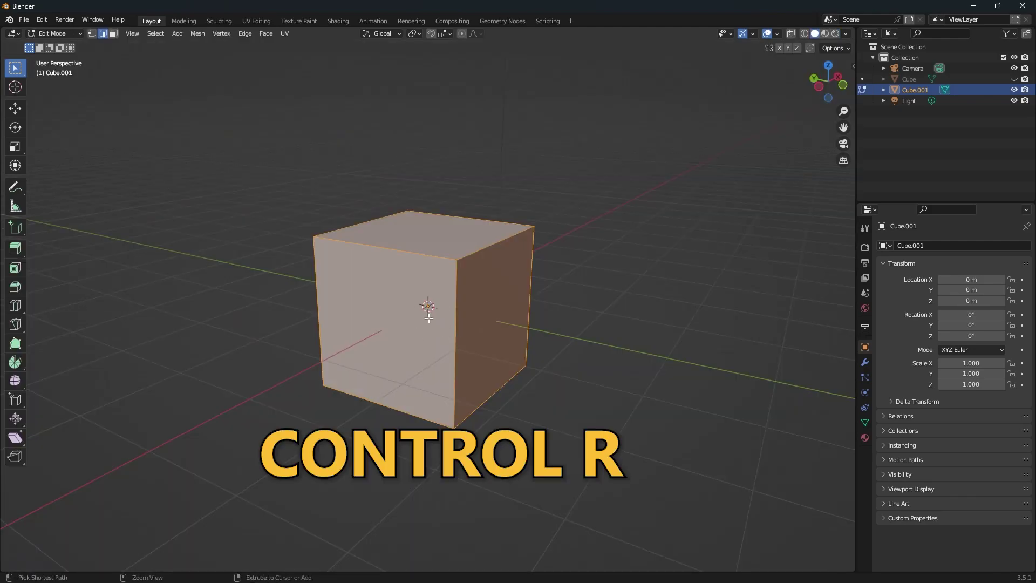
- Add three centred loop cuts around the cube and place a linked duplicate up-right
scroll(458, 326, up, 2)
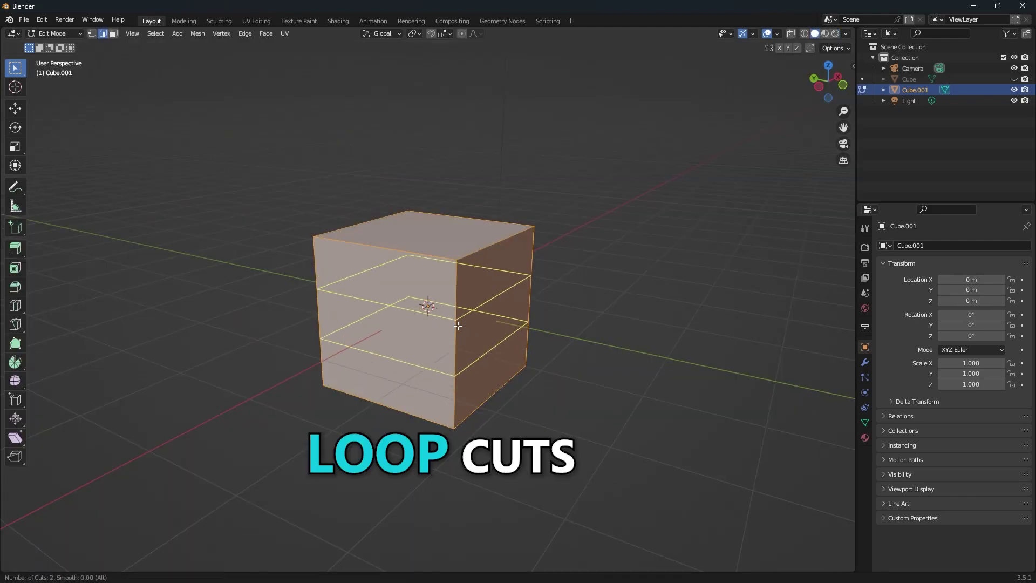
scroll(459, 326, up, 1)
click(458, 326)
right_click(458, 326)
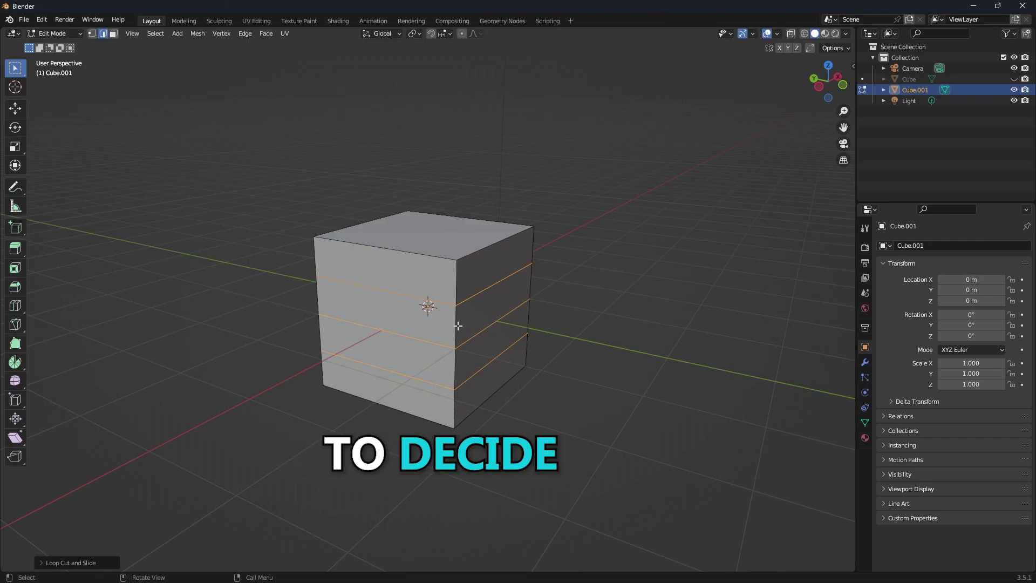
middle_drag(458, 326, 518, 323)
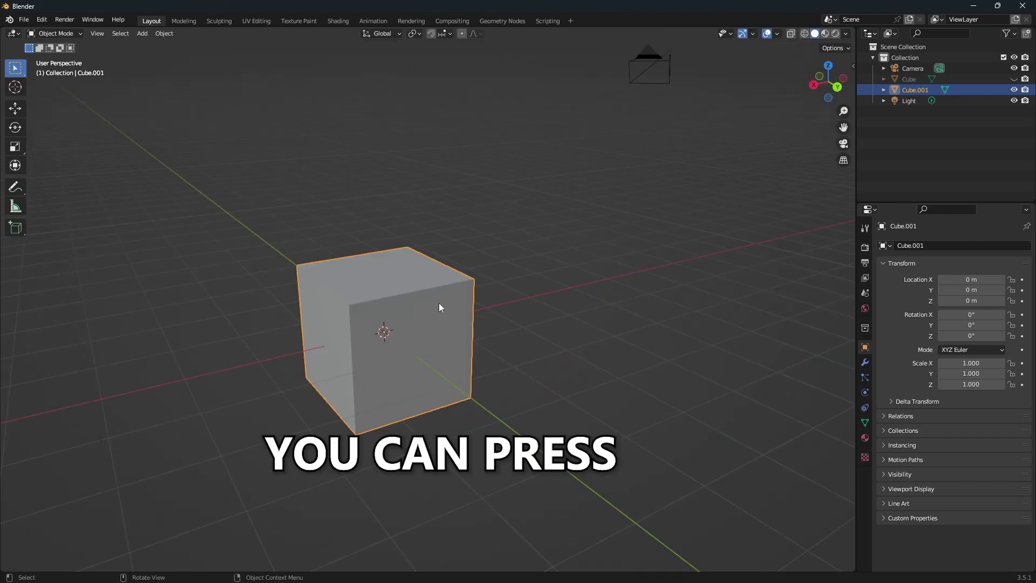
key(alt+d)
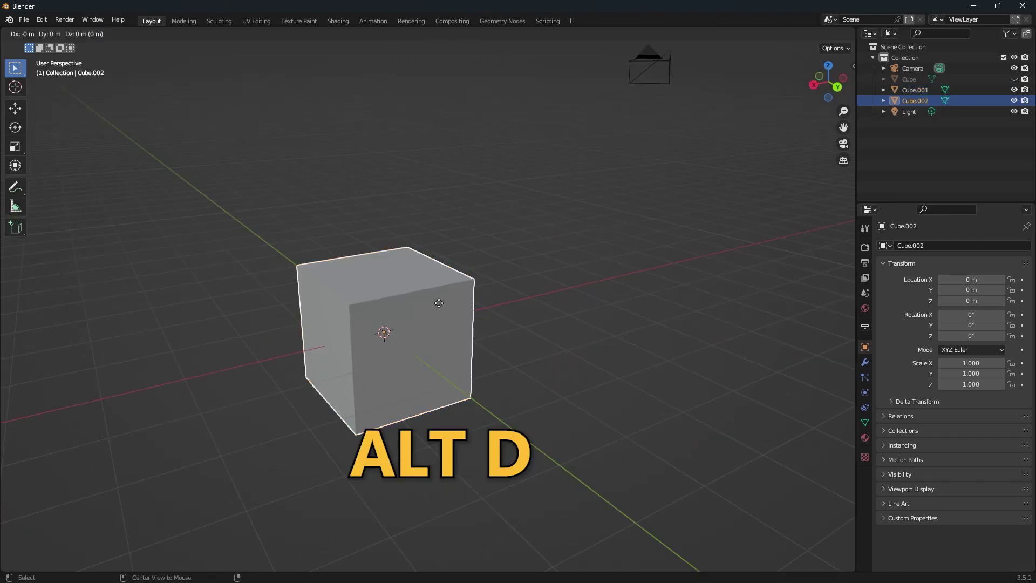
click(667, 185)
- Bevel Cube.001's top corner vertex so both linked cubes update, then deselect Cube.002
click(428, 328)
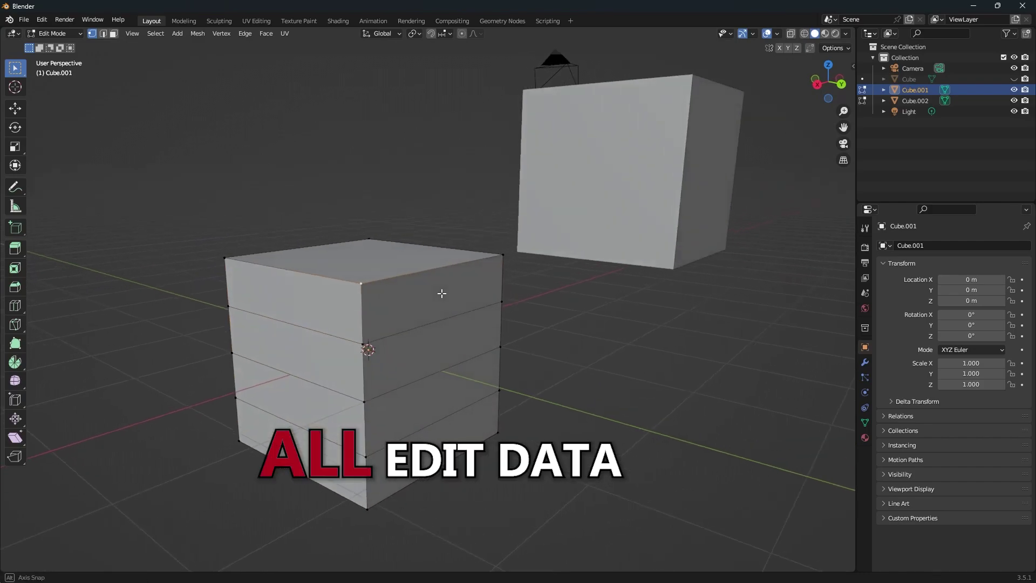
key(ctrl+shift+b)
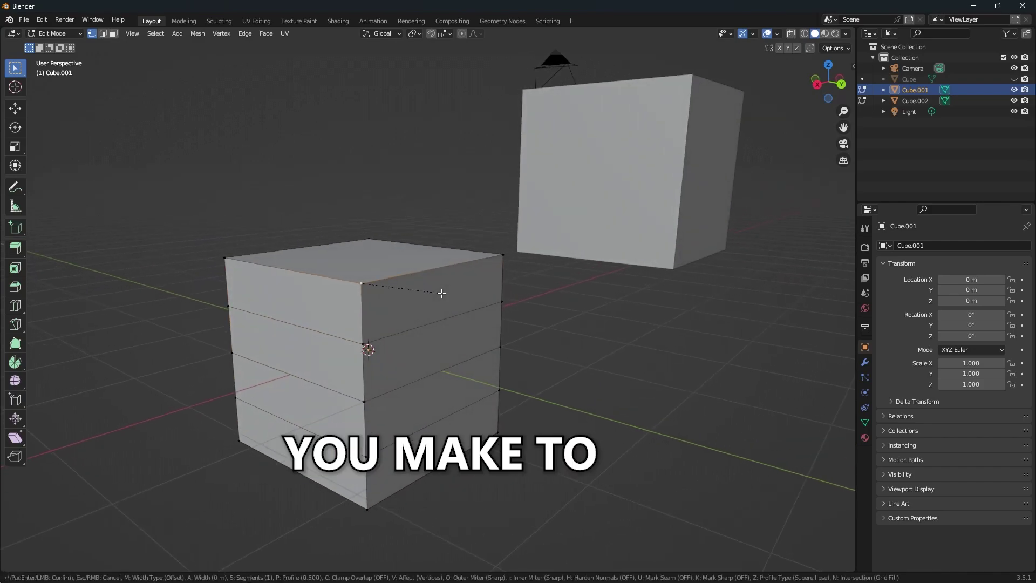
click(489, 308)
scroll(610, 233, down, 3)
middle_drag(611, 234, 546, 250)
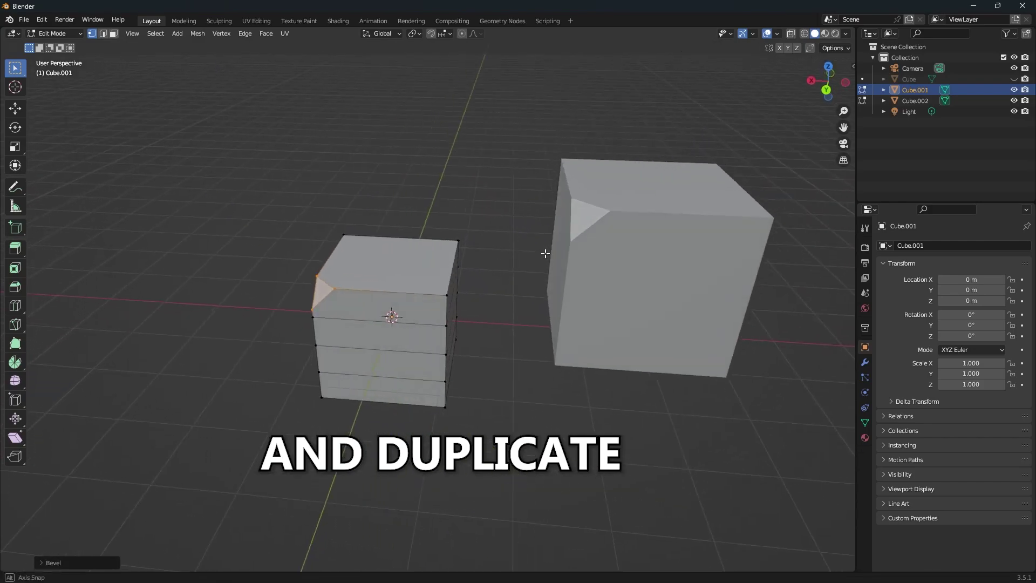
key(Tab)
click(626, 224)
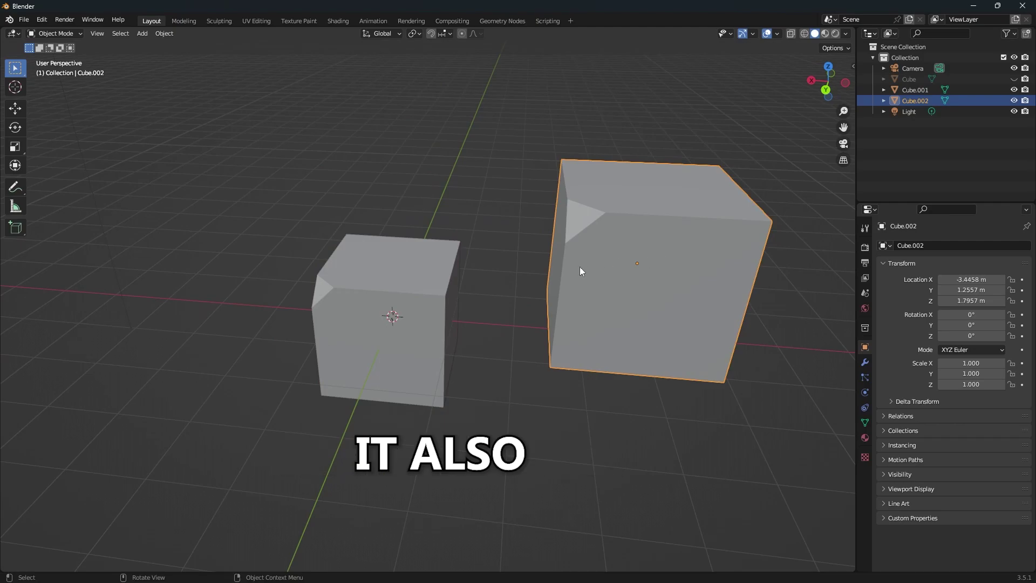
click(537, 212)
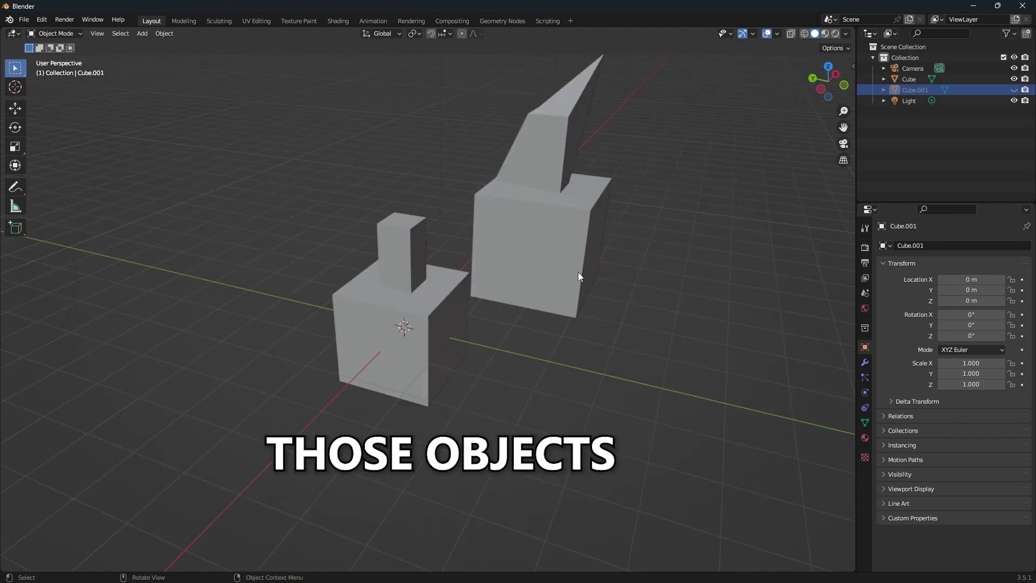
- Select the joined Cube's linked spiked block and separate it into its own object
click(575, 272)
middle_drag(588, 244, 677, 247)
key(Tab)
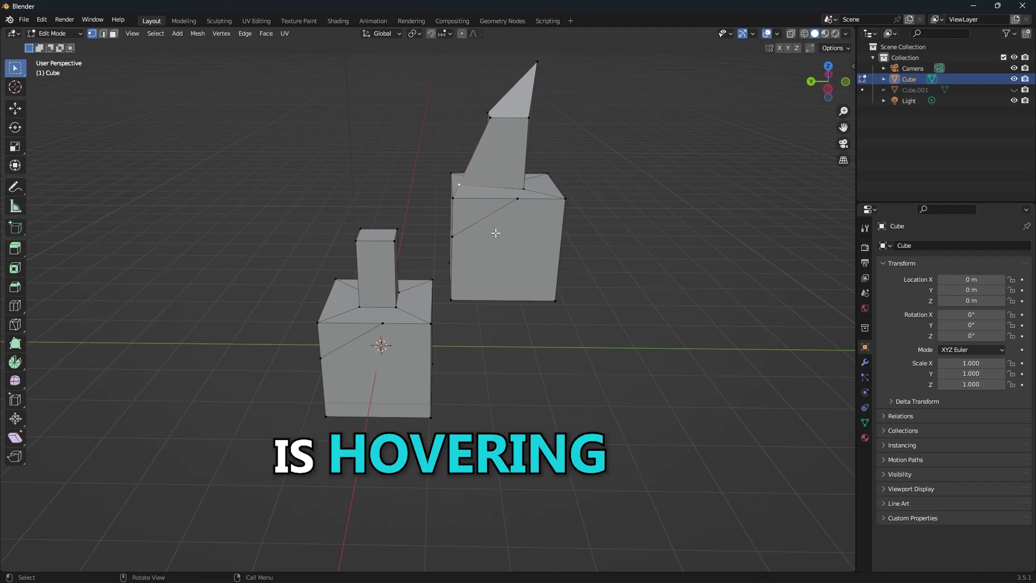
key(ctrl+l)
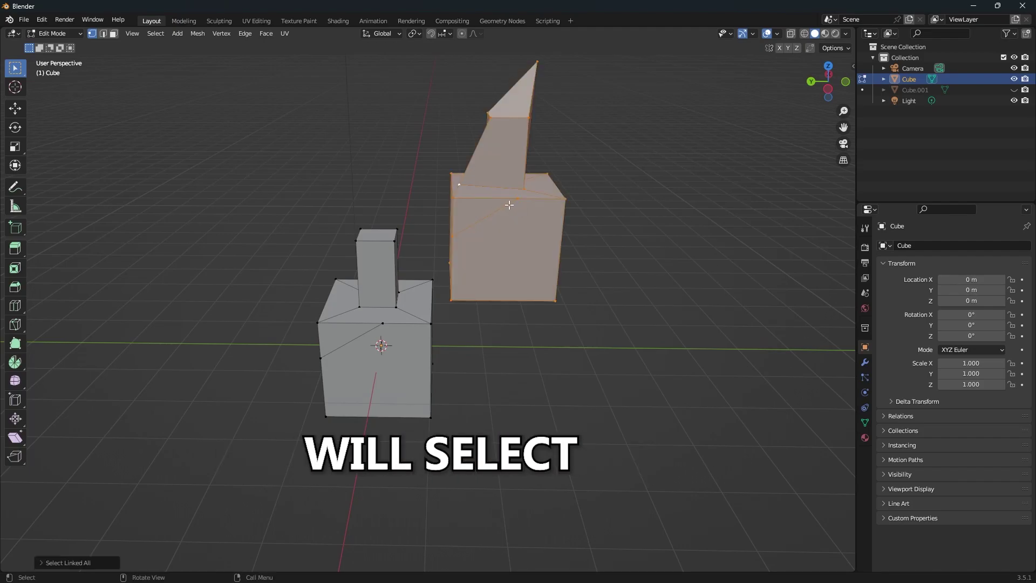
middle_drag(497, 209, 321, 194)
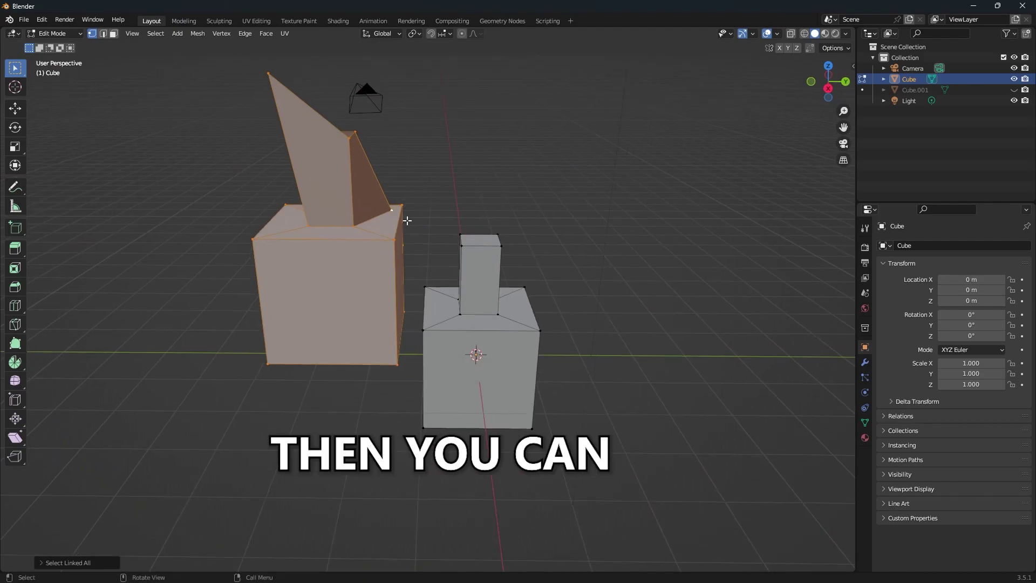
key(p)
click(407, 220)
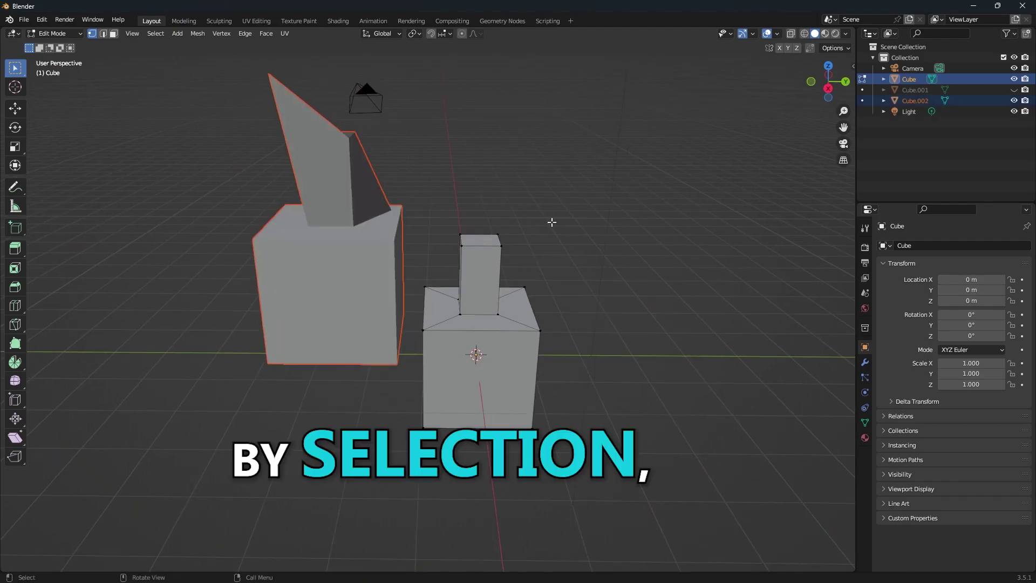
key(Tab)
- Start moving Cube.002, then the right Cube, cancelling each move
click(367, 273)
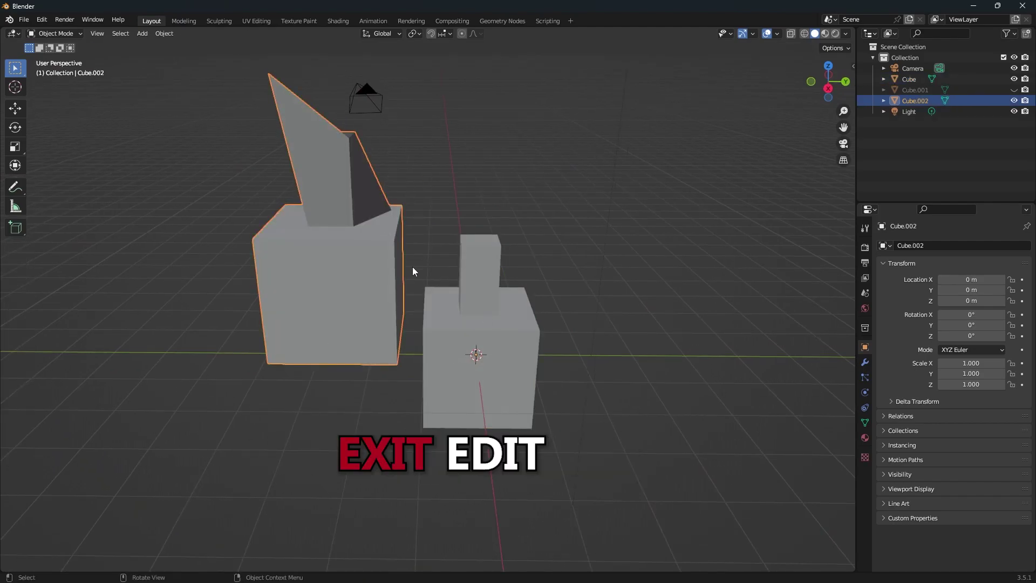
key(g)
key(Escape)
click(486, 334)
key(g)
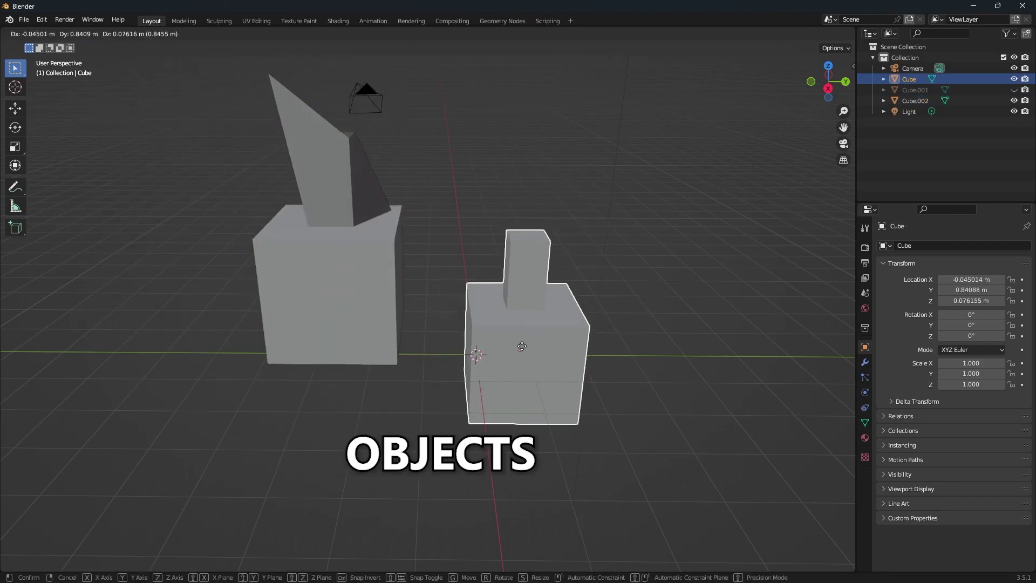
key(Escape)
- Make the right cube the spiked object's parent and rotate them together
click(354, 229)
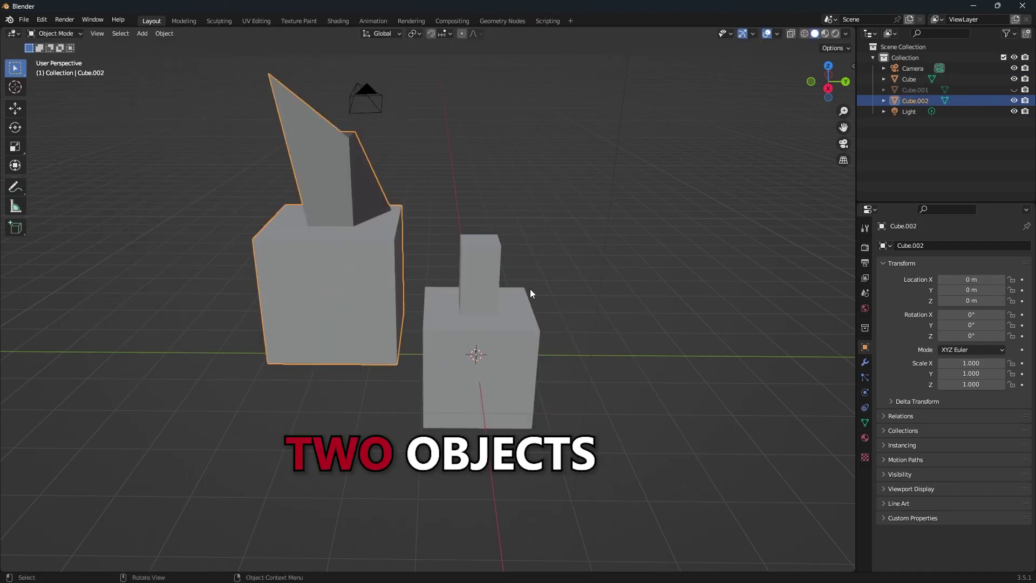
shift+click(497, 341)
key(ctrl+p)
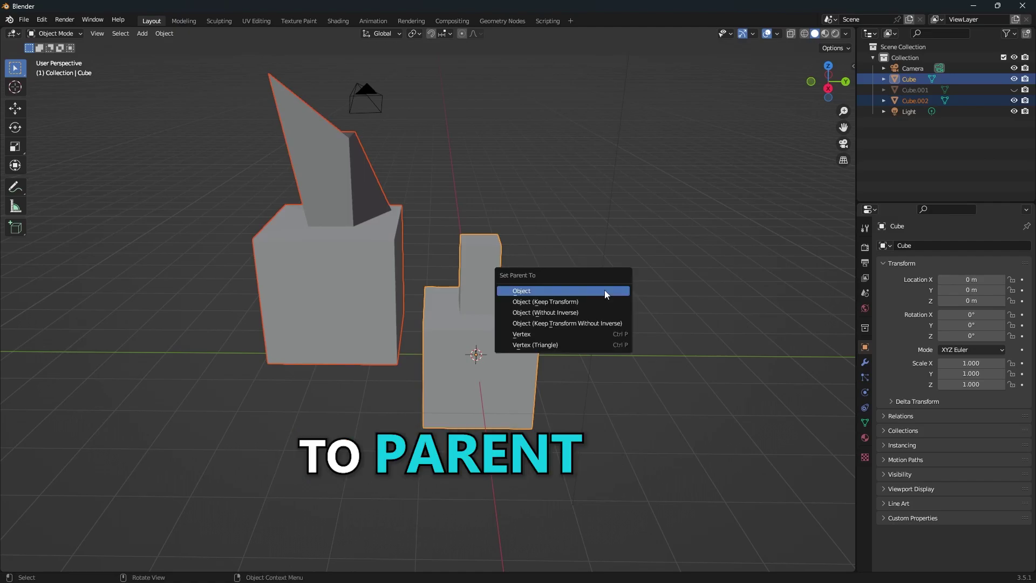
click(601, 299)
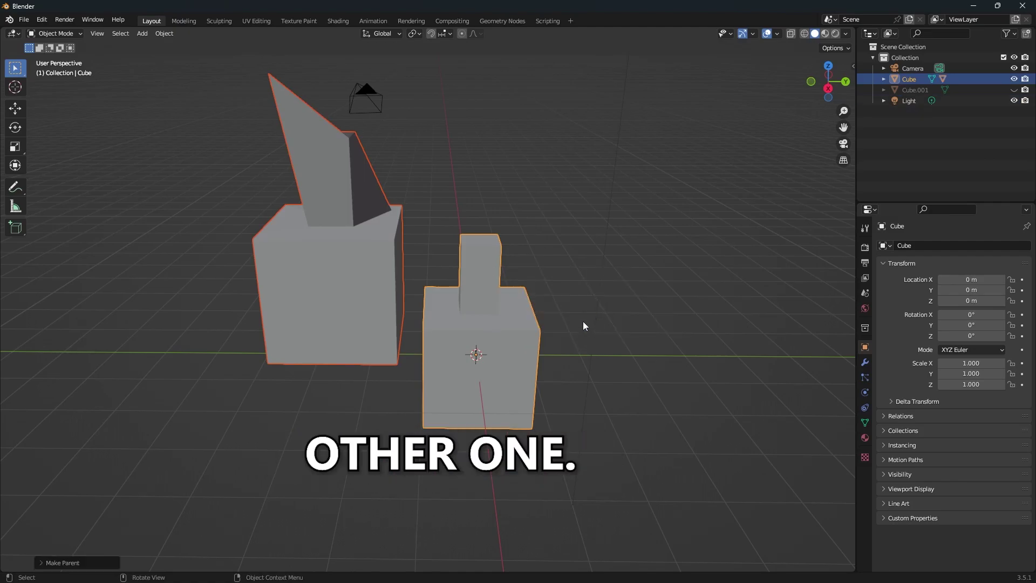
click(489, 350)
mouse_move(506, 313)
middle_down()
mouse_move(517, 271)
mouse_move(513, 295)
middle_up()
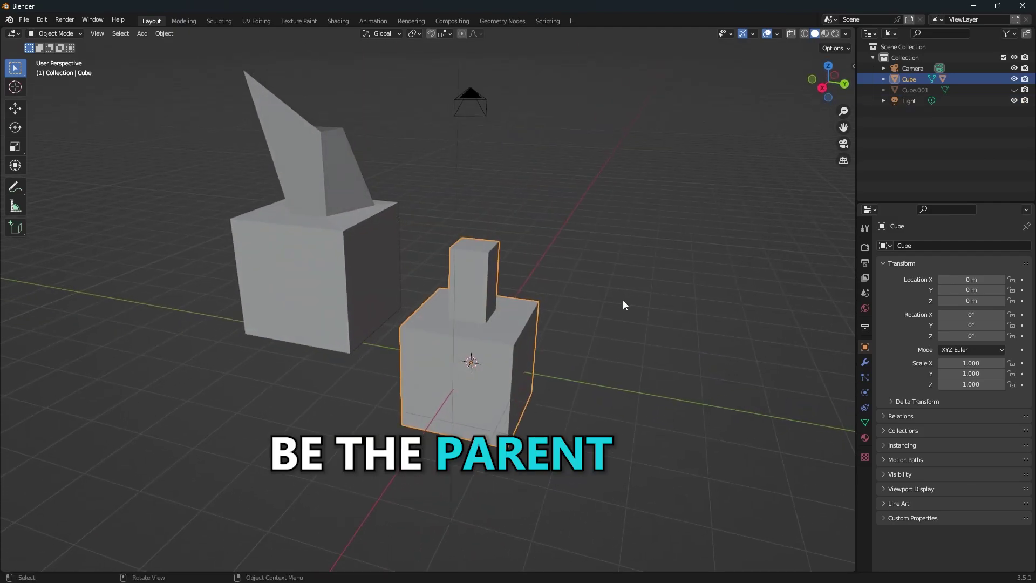
middle_drag(623, 301, 582, 303)
key(r)
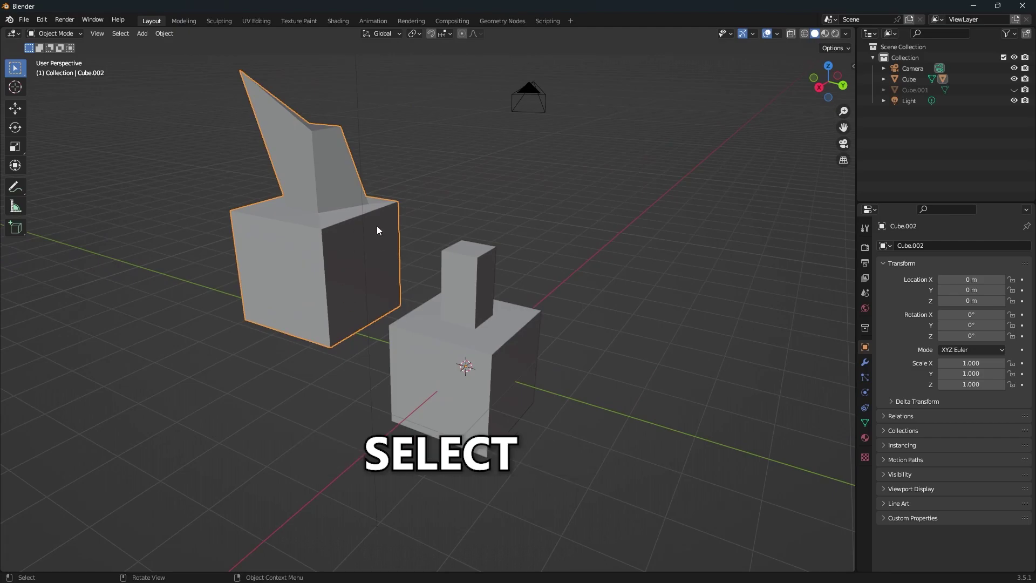
- Clear the spiked object's parent link and reselect the right cube
key(alt+p)
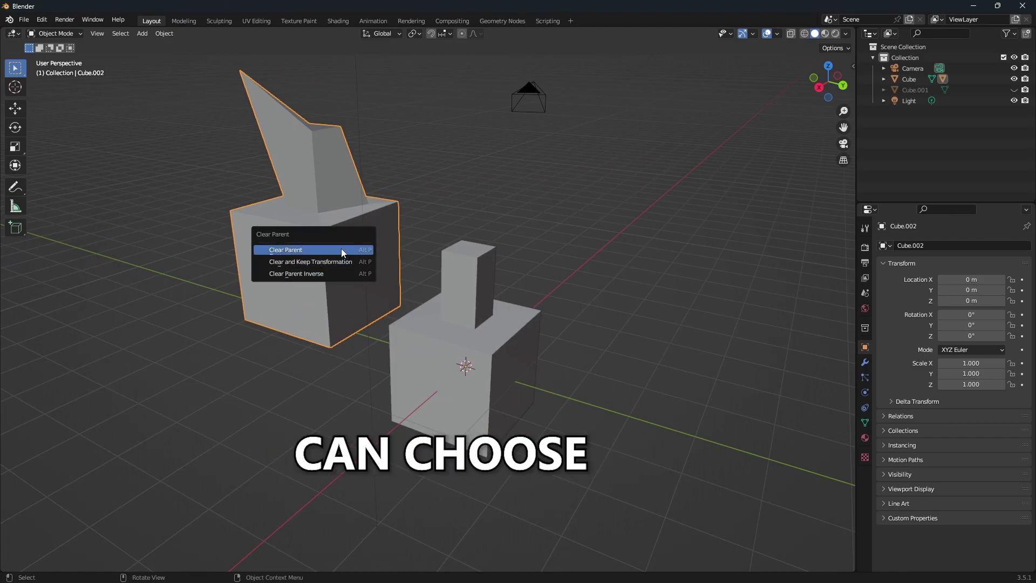
click(341, 249)
click(420, 345)
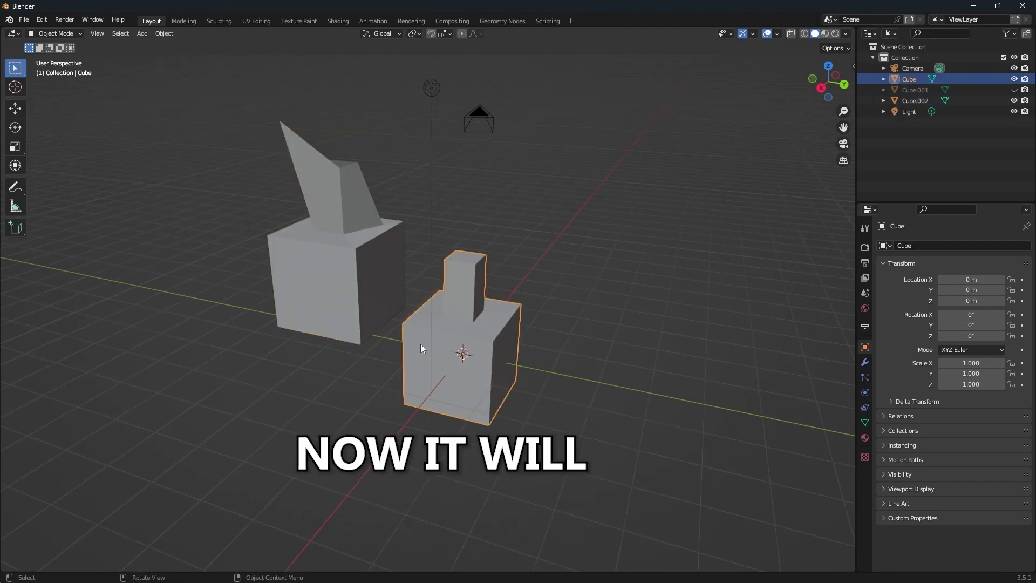
- Extrude the cube's inset top face upward into a tall column
key(g)
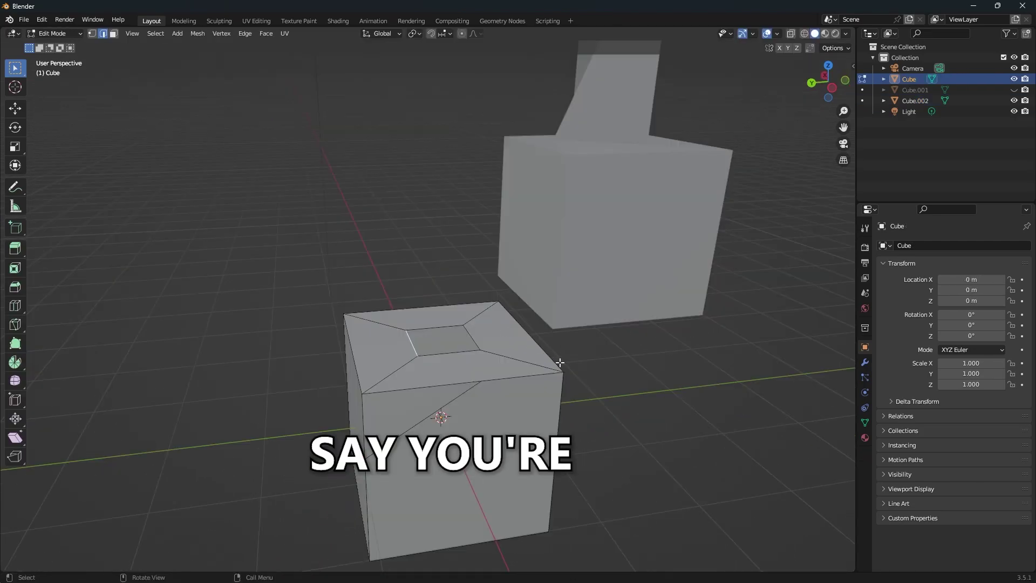
scroll(559, 363, up, 3)
middle_drag(560, 362, 473, 381)
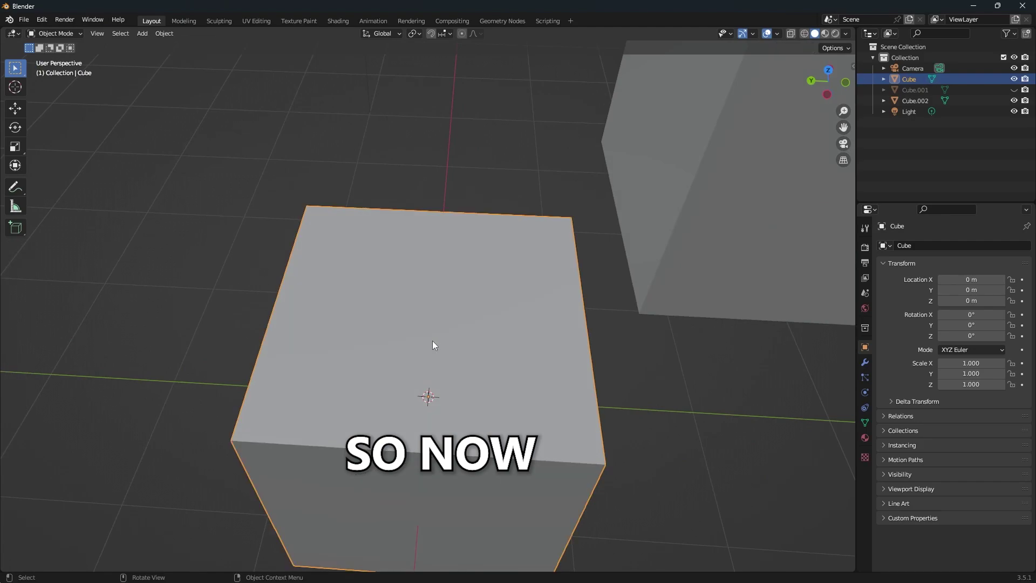
middle_drag(432, 342, 393, 317)
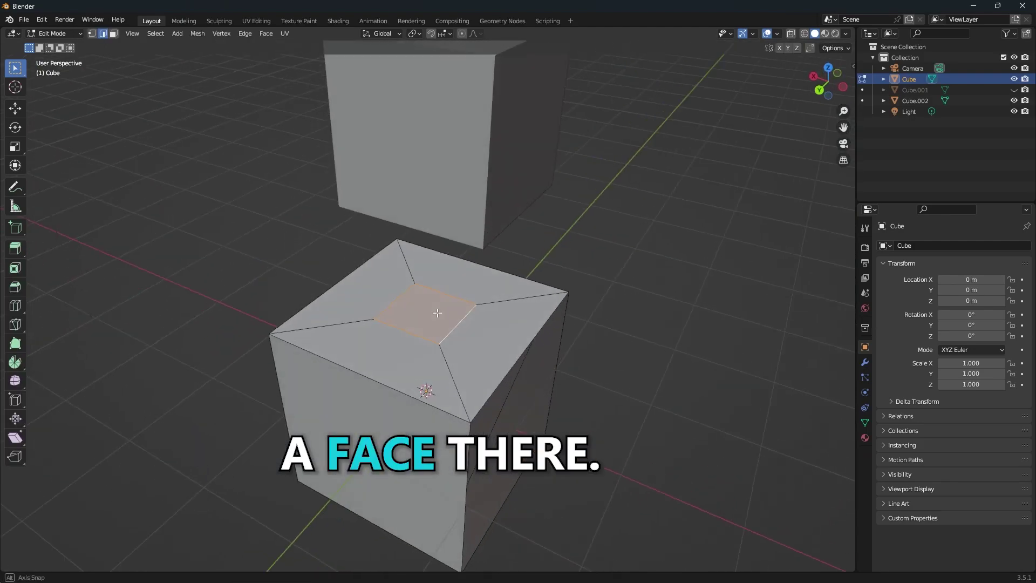
scroll(437, 313, down, 3)
middle_drag(437, 313, 468, 345)
key(e)
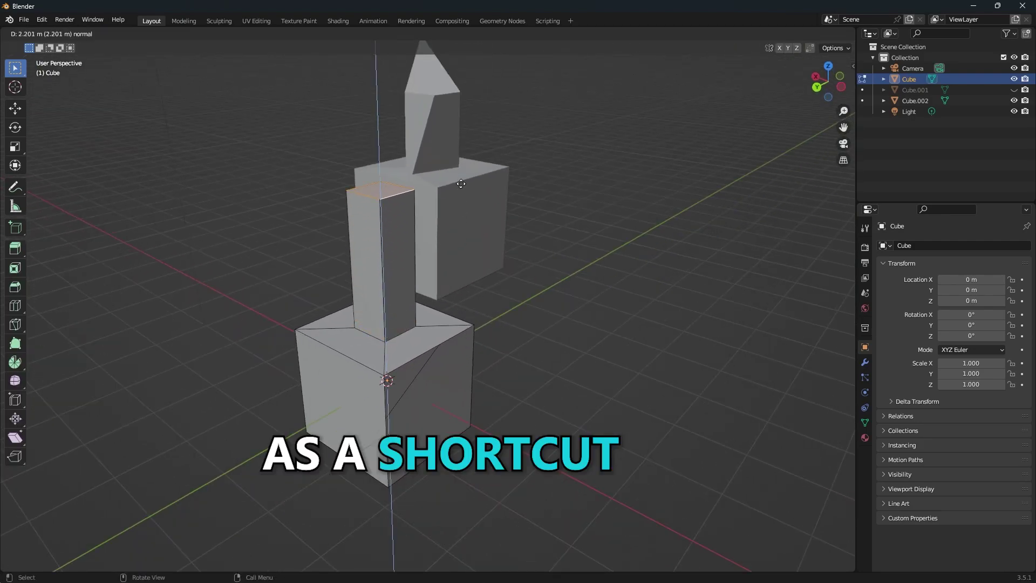
click(488, 202)
- Push the base's side faces outward with Extrude Faces Along Normals
middle_drag(489, 202, 437, 190)
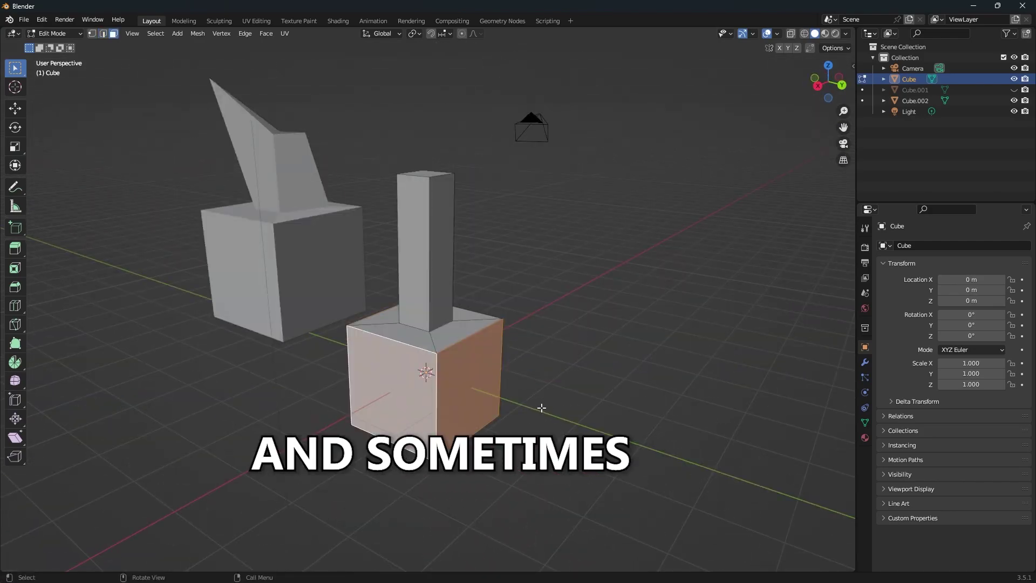
key(e)
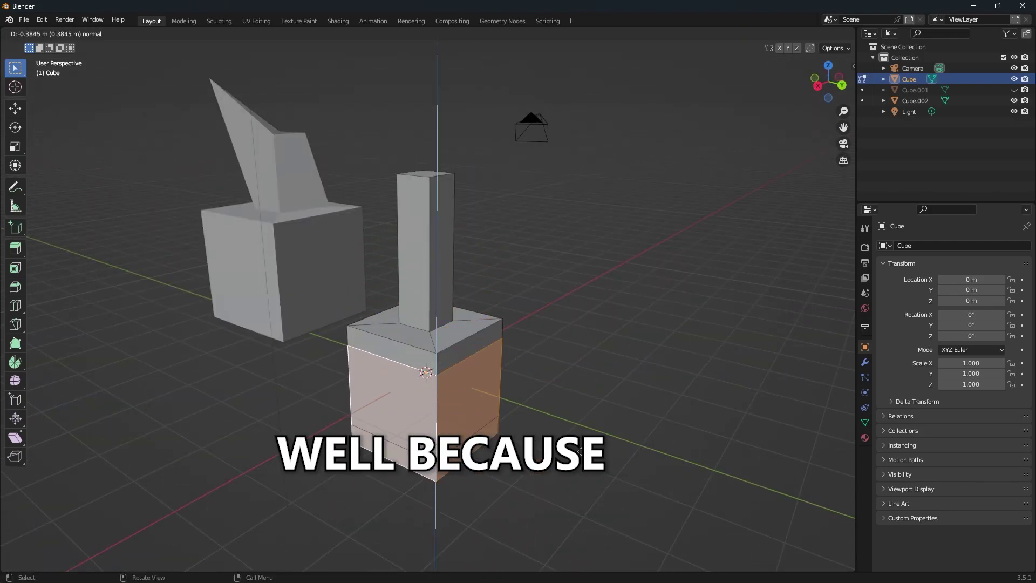
click(588, 367)
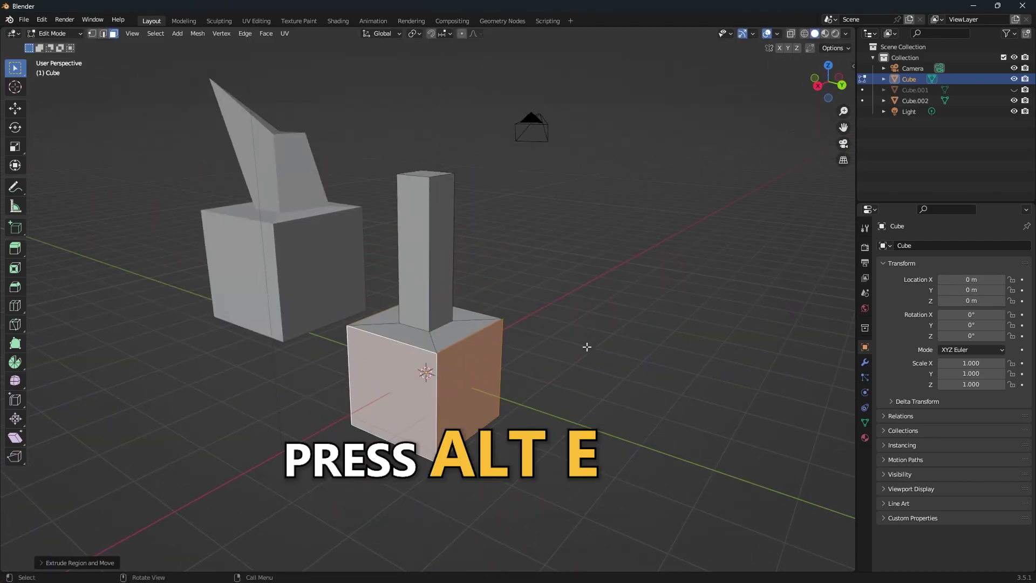
key(alt+e)
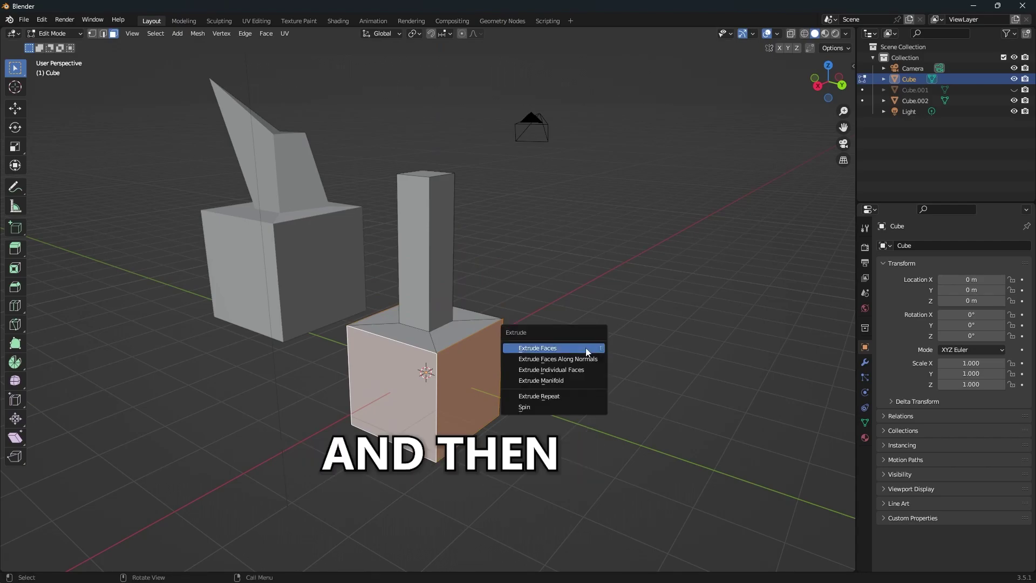
click(583, 359)
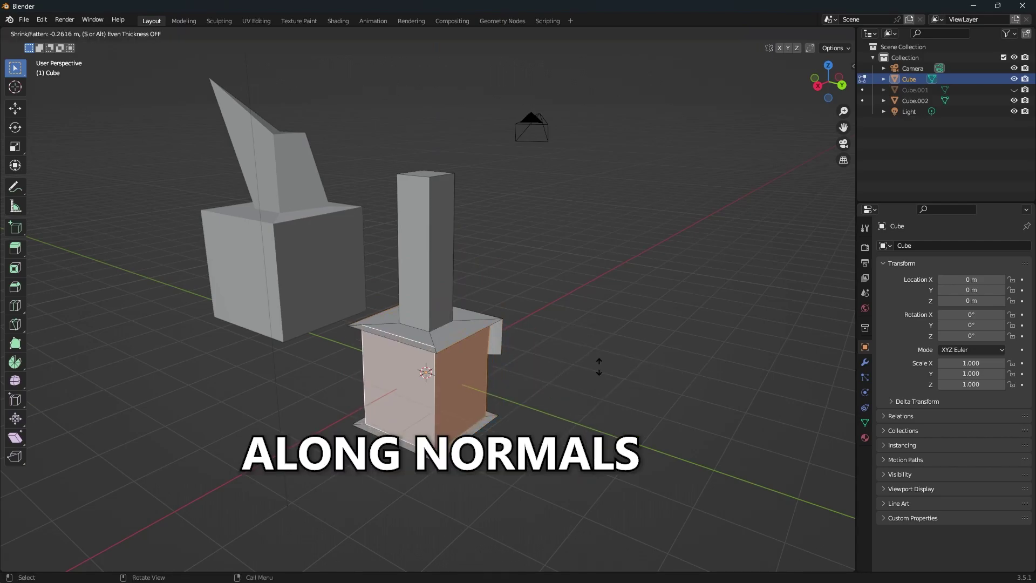
click(592, 322)
- Inset the pillar's front face
middle_drag(593, 322, 434, 290)
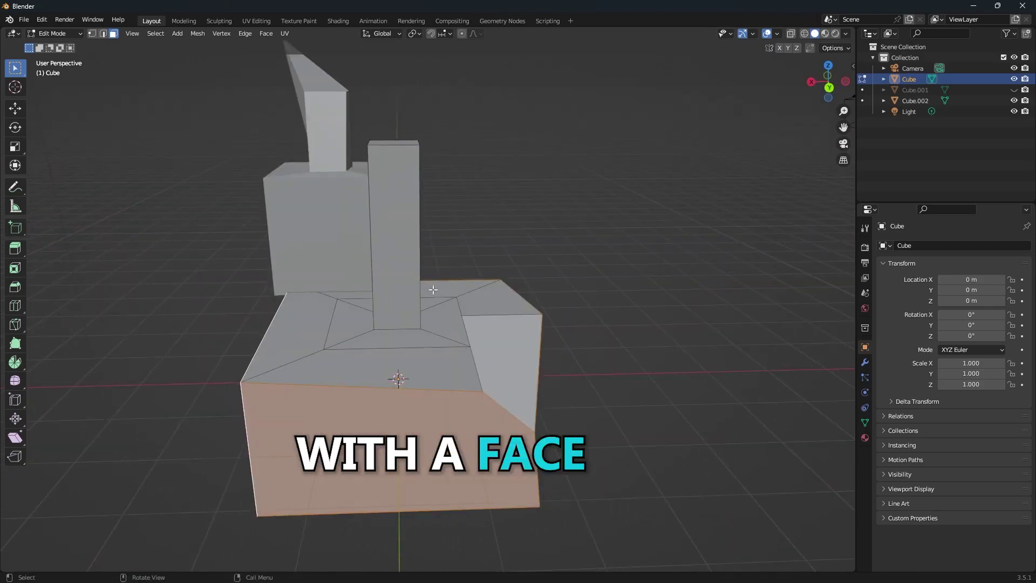
click(413, 269)
middle_drag(429, 251, 496, 292)
key(i)
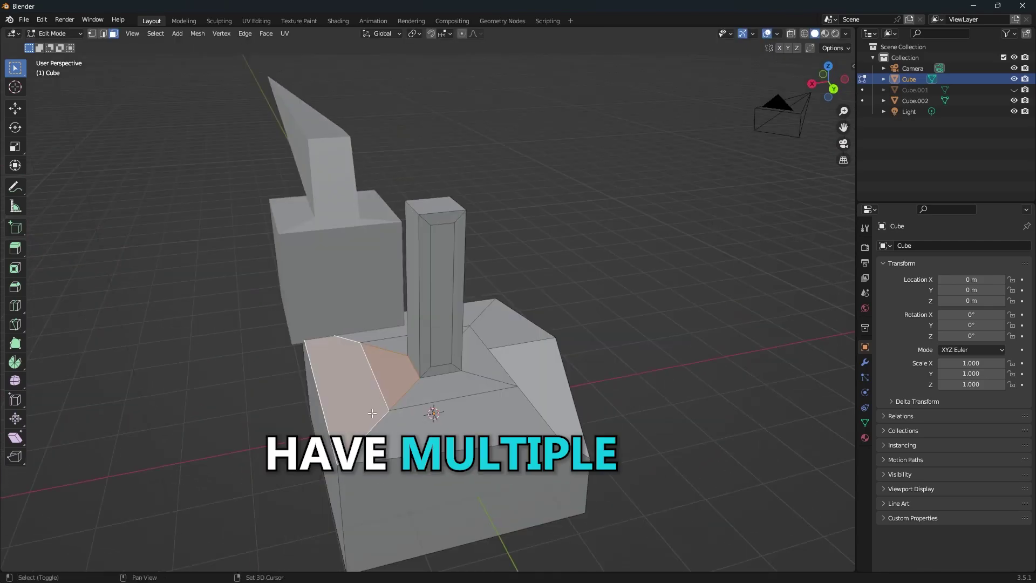
shift+click(443, 383)
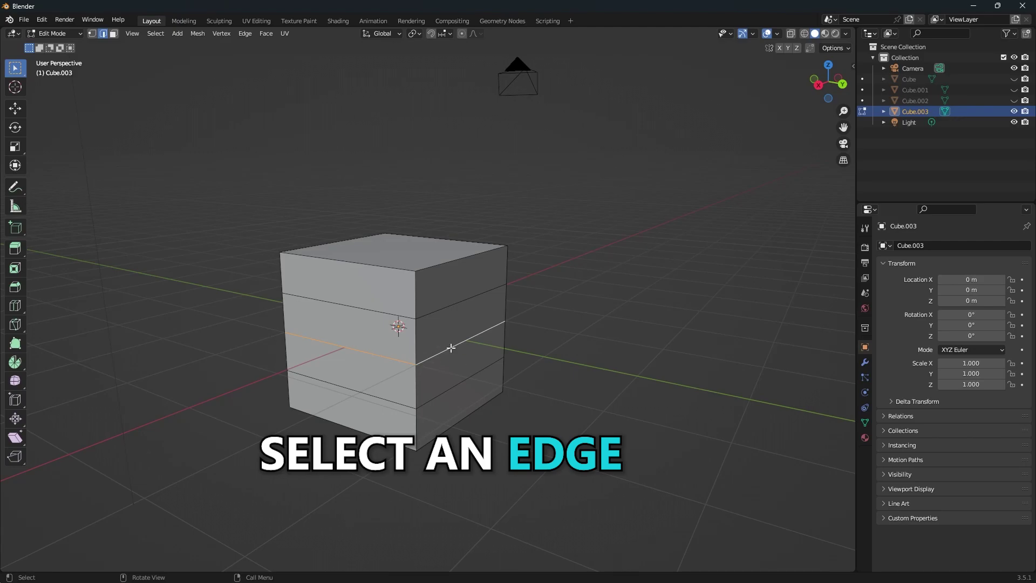
- Slide Cube.003's top corner vertex along its edge and past its end to -0.2210
middle_drag(581, 340, 192, 347)
scroll(421, 313, up, 5)
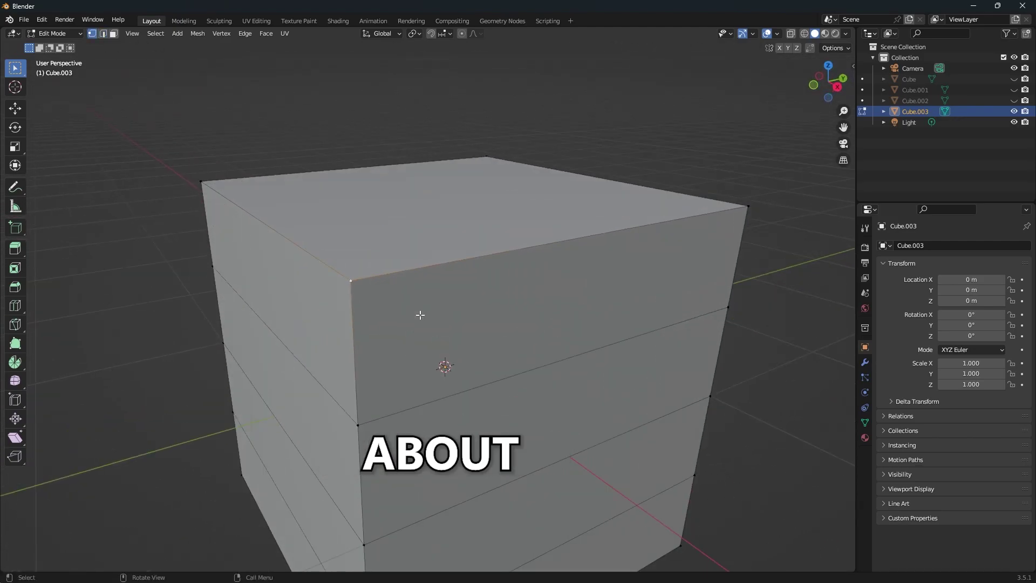
key(g)
key(g)
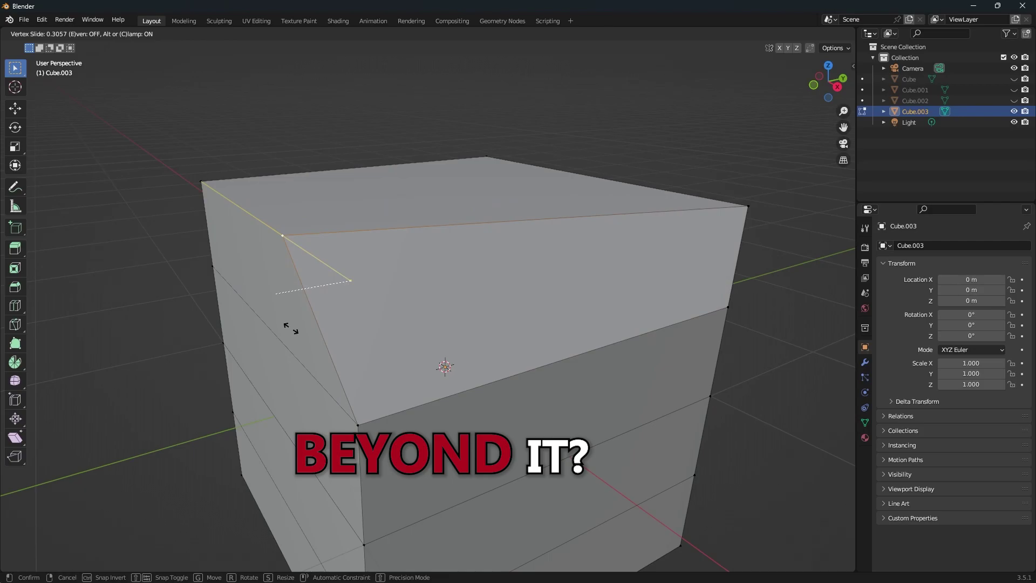
key(alt)
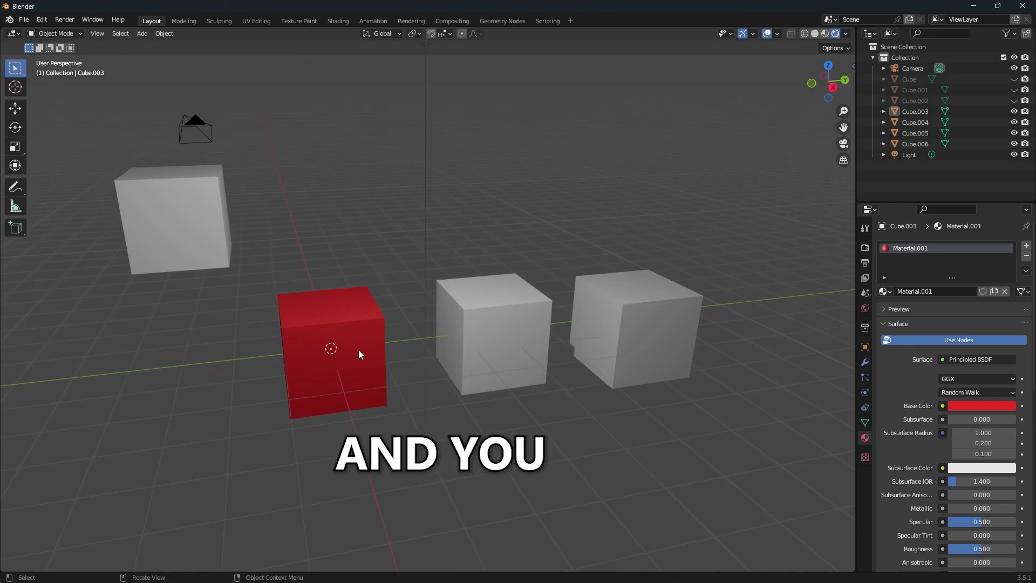
- Link the red cube's Material.001 to the three grey cubes, giving it 4 users
click(359, 350)
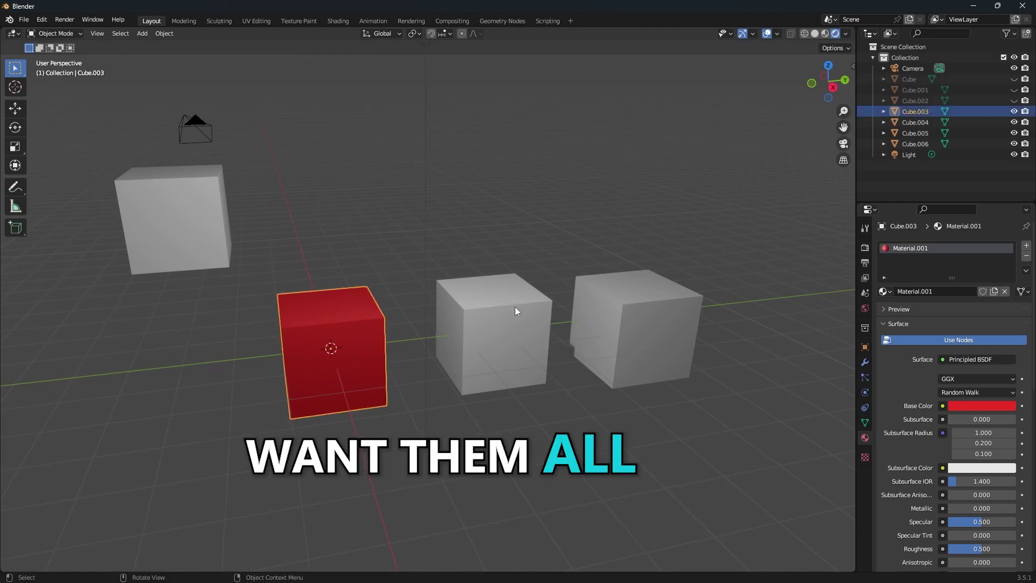
click(515, 306)
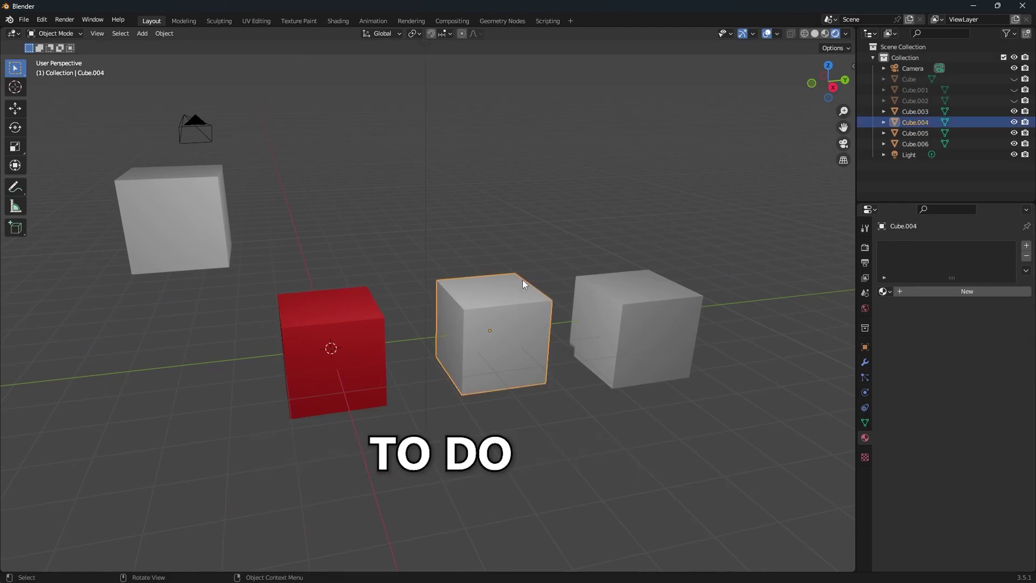
shift+click(634, 324)
shift+click(176, 192)
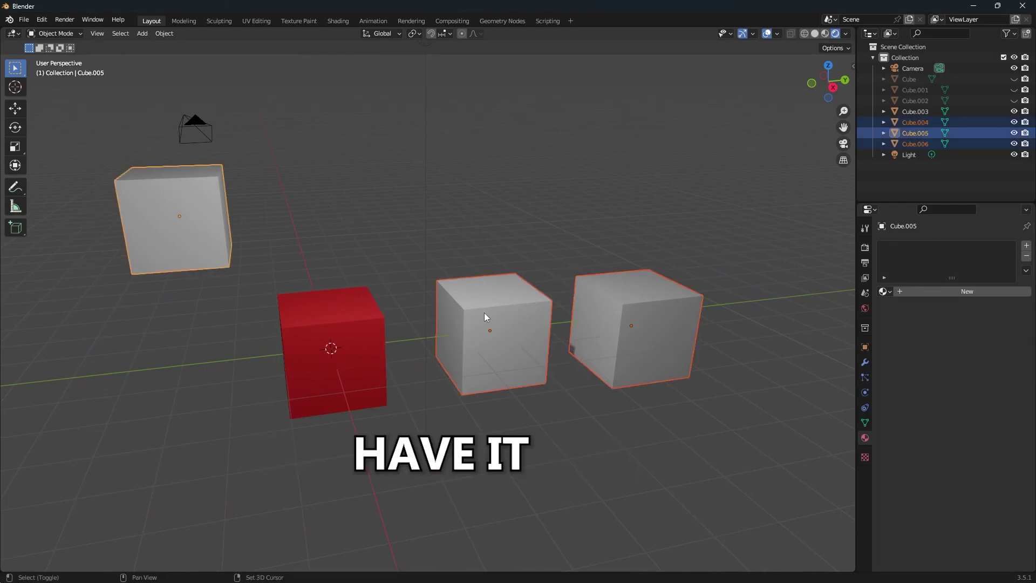
shift+click(329, 311)
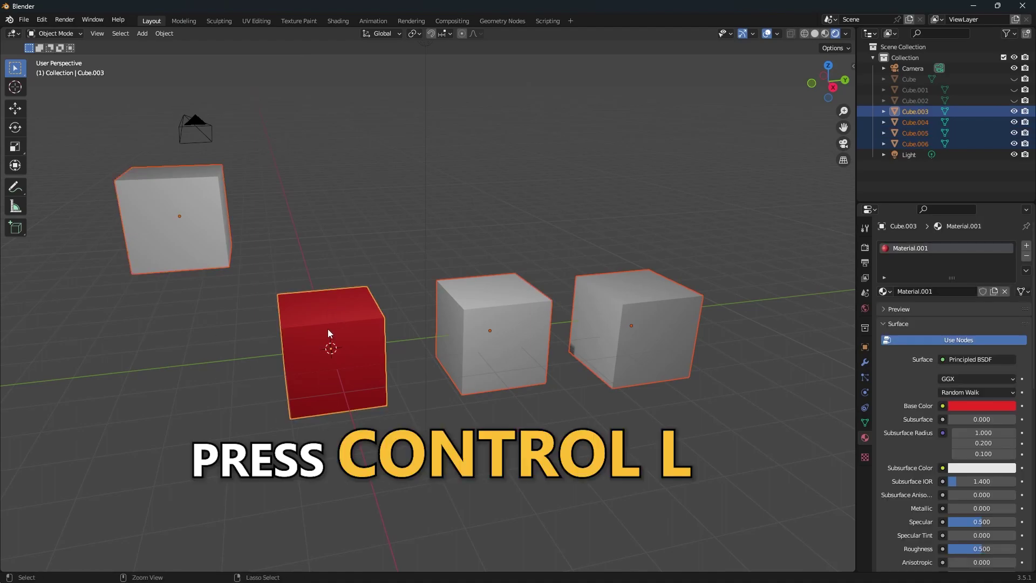
key(ctrl+l)
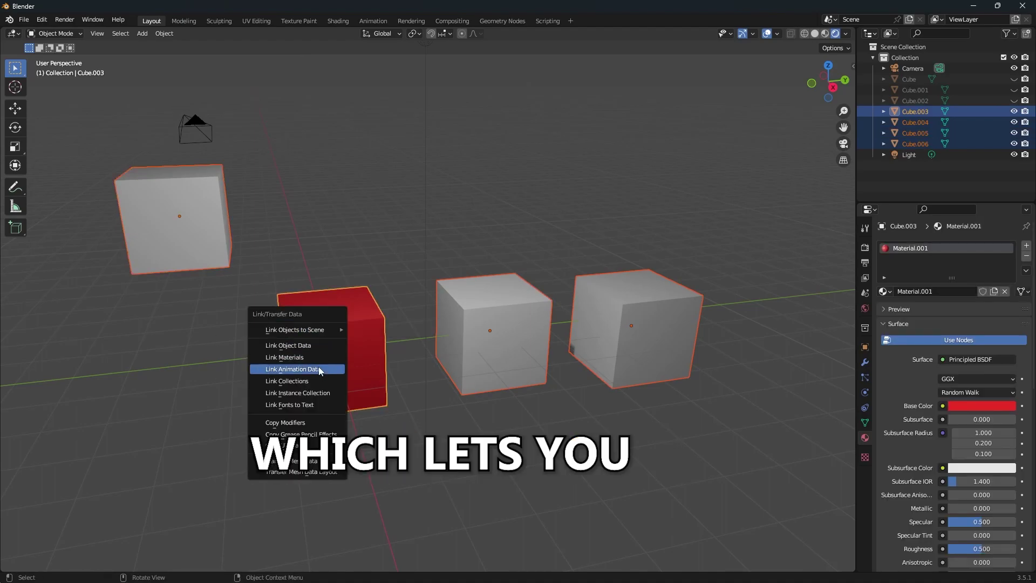
click(318, 357)
click(514, 245)
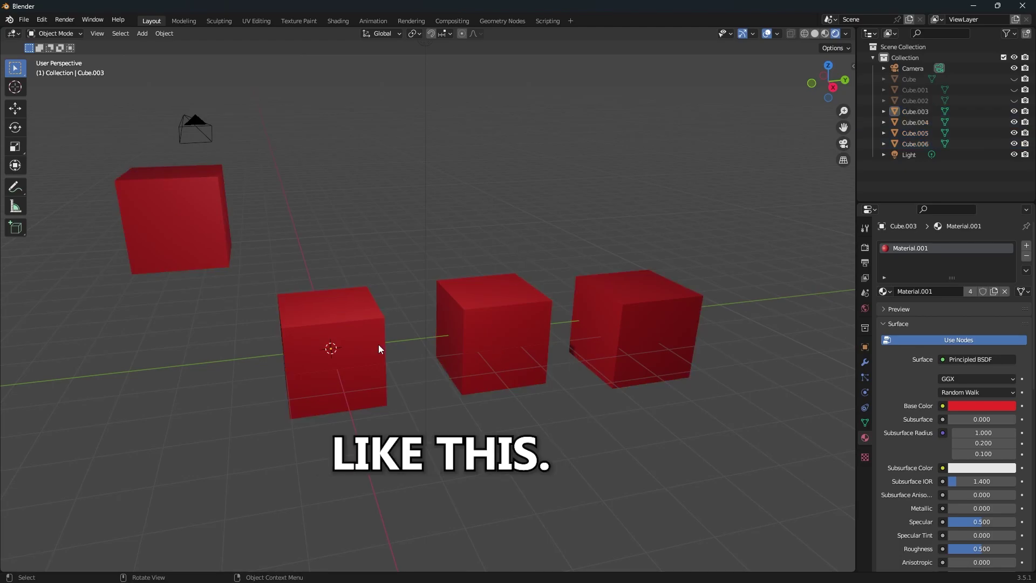